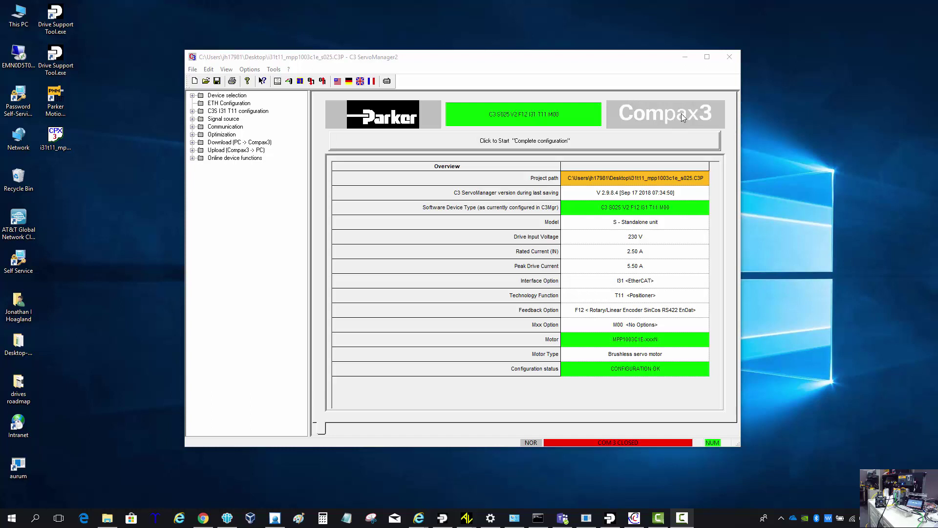
Open the Optimization tool in normal mode for the configured drive and switch on its cyclic status reading.
left_click(445, 56)
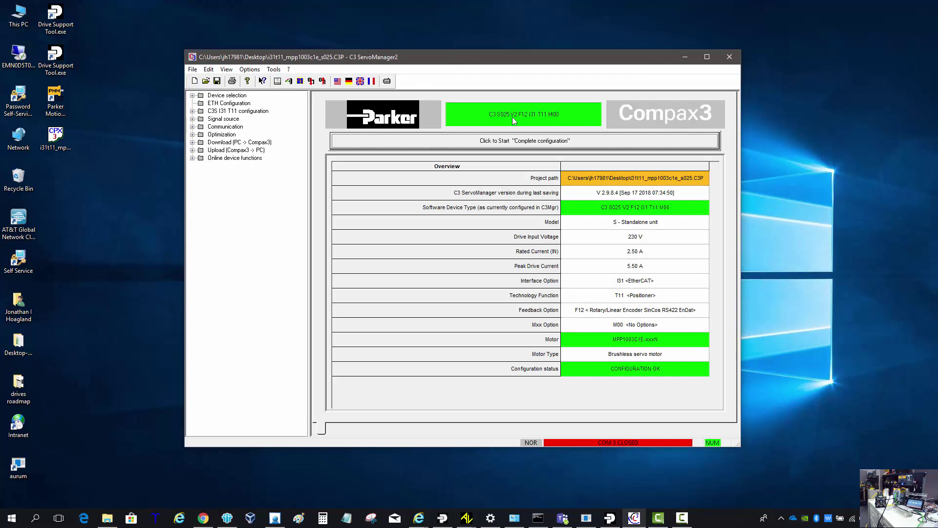
mouse_move(517, 115)
left_click(192, 111)
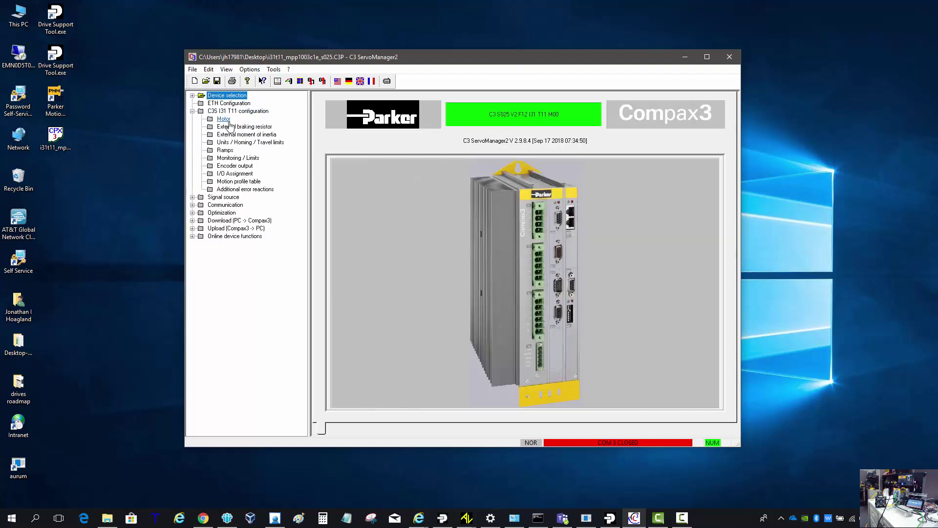
left_click(193, 213)
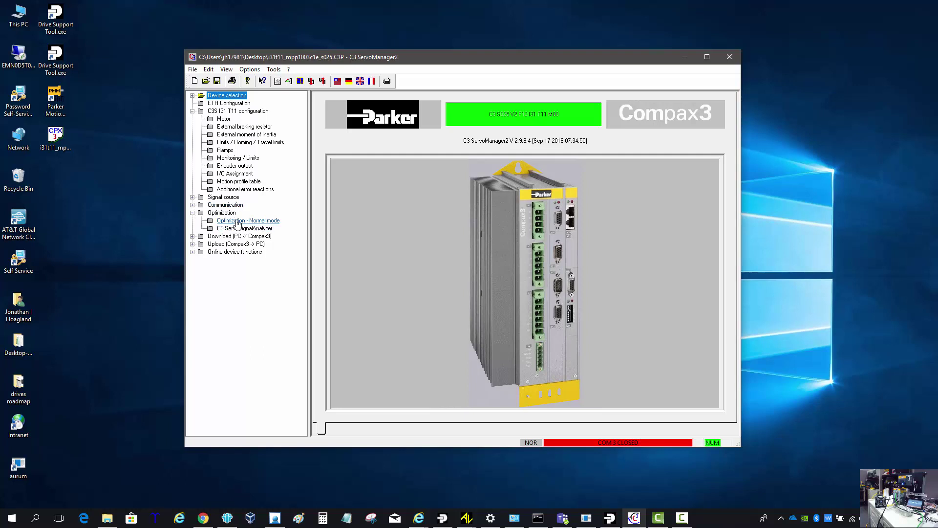
left_click(237, 222)
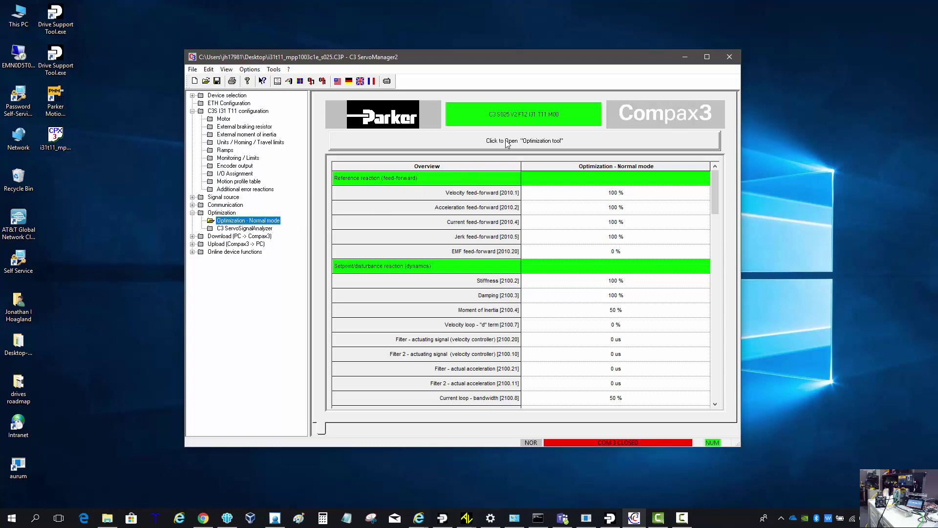
left_click(506, 142)
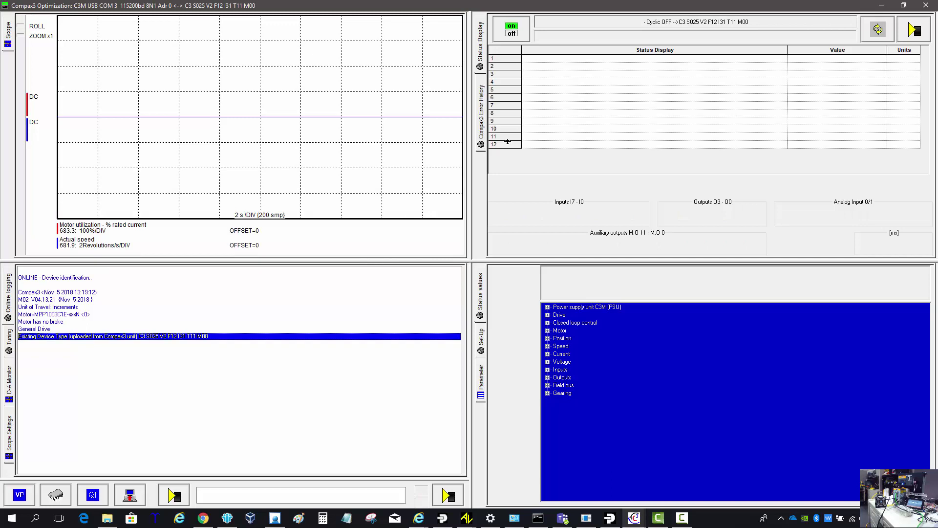
left_click(879, 30)
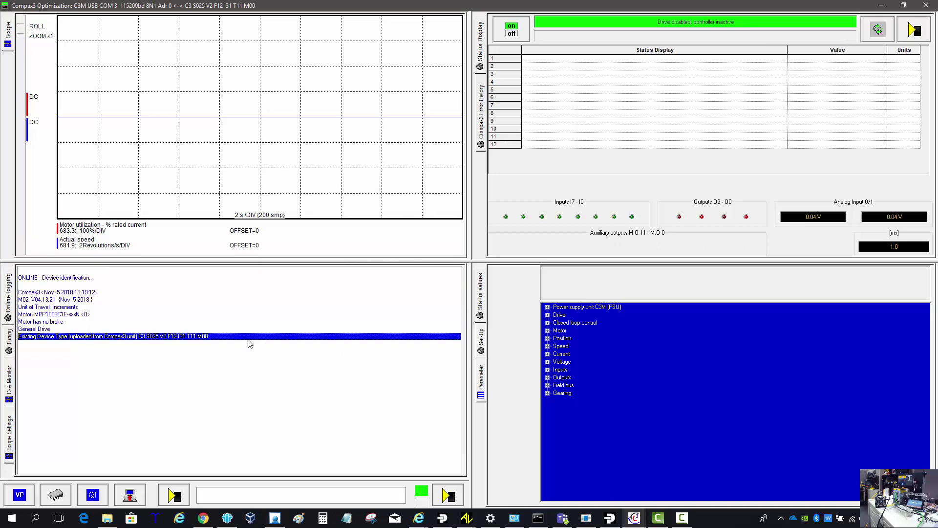
Show the scope settings and load the Compax3 error history from the drive.
left_click(9, 348)
left_click(8, 385)
left_click(8, 441)
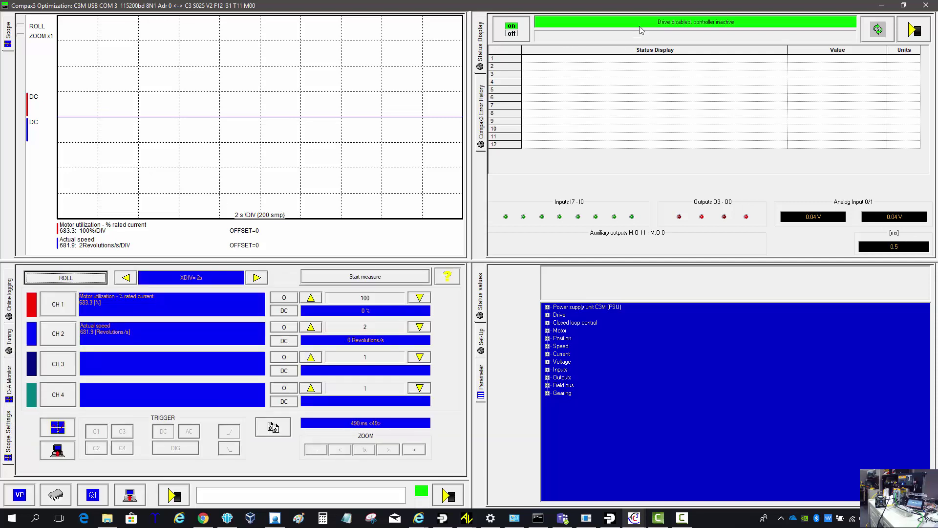
left_click(484, 105)
left_click(581, 245)
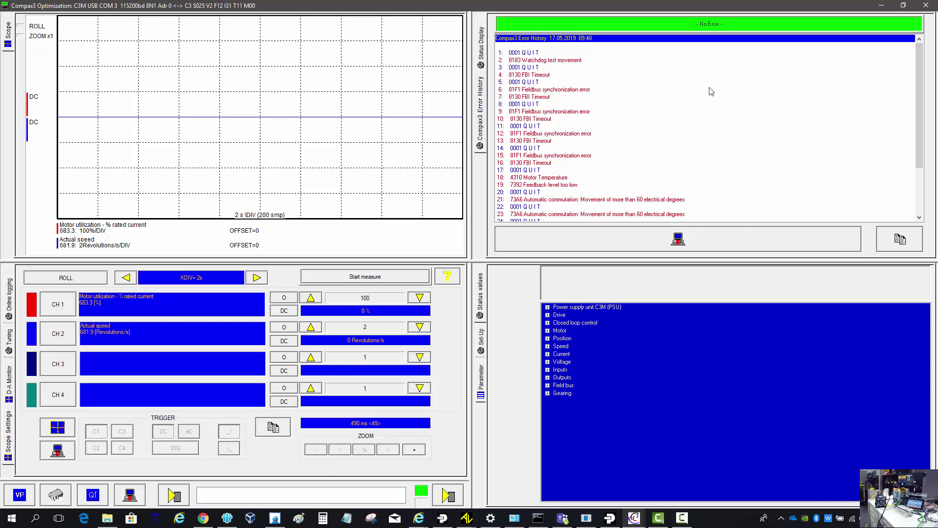
Open the Compax3 I31T11 device help, search it for "error" and read the start of the Compax3 error list topic.
left_click(891, 6)
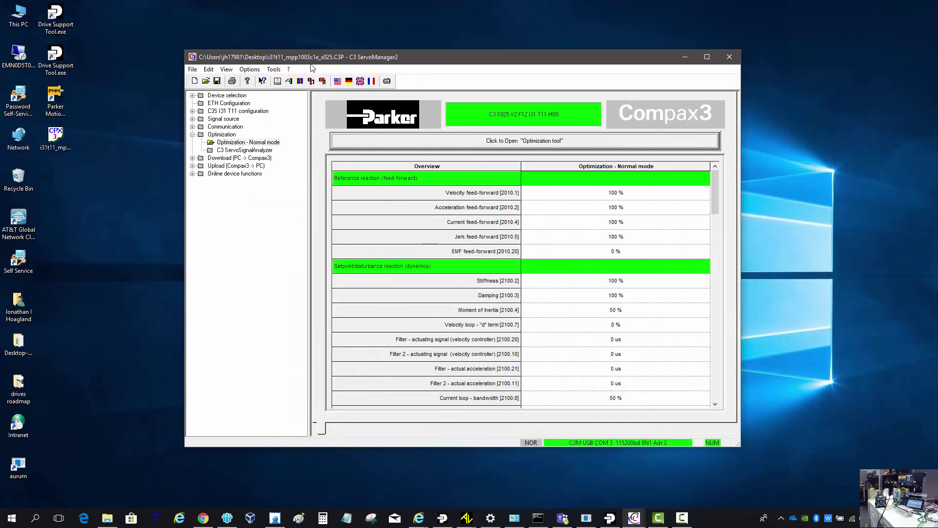
left_click(292, 69)
left_click(336, 139)
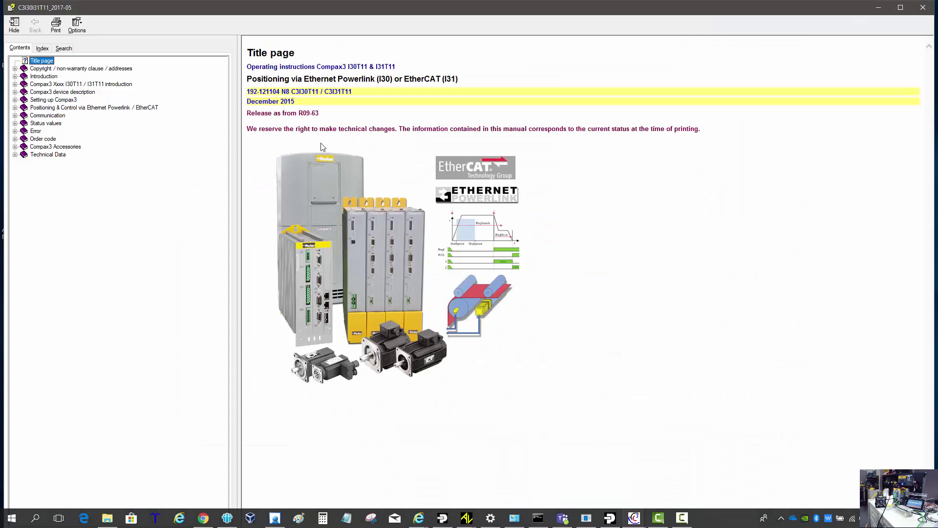
left_click(70, 49)
type("error")
key("Return")
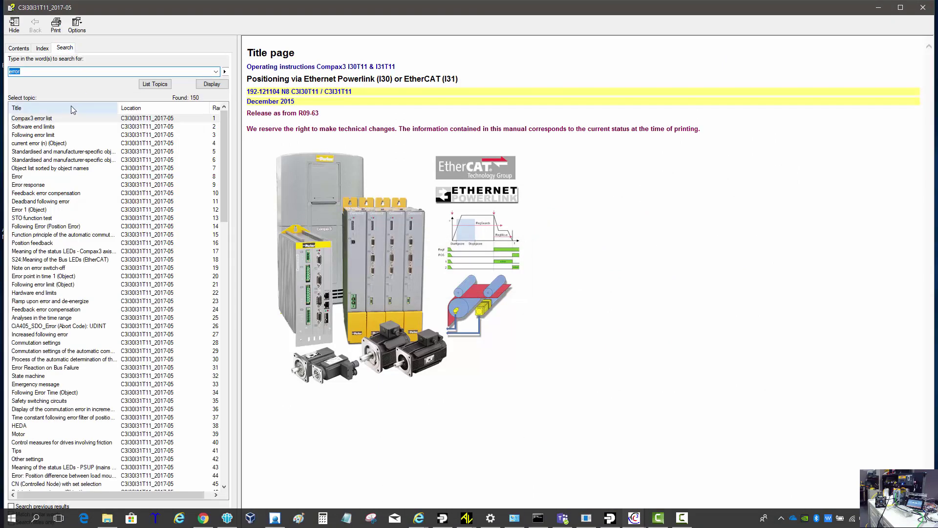
left_click(46, 119)
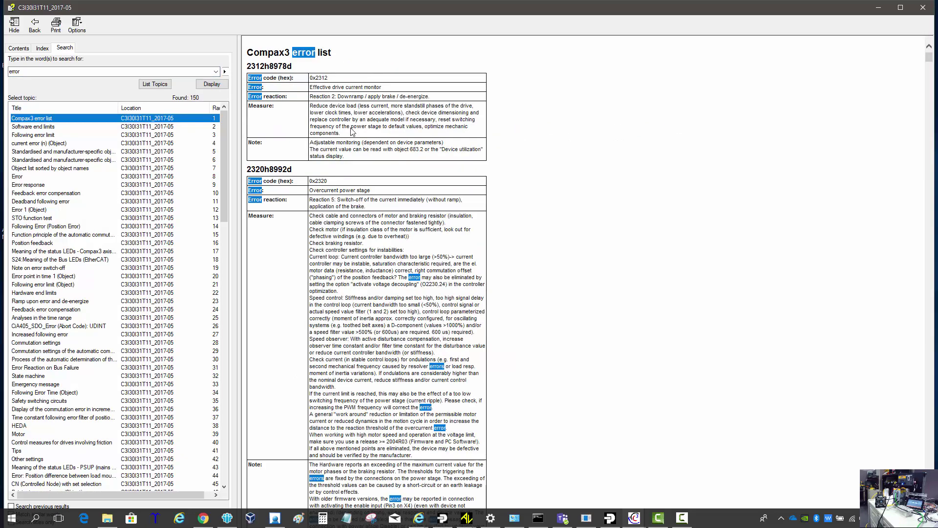
left_click(344, 82)
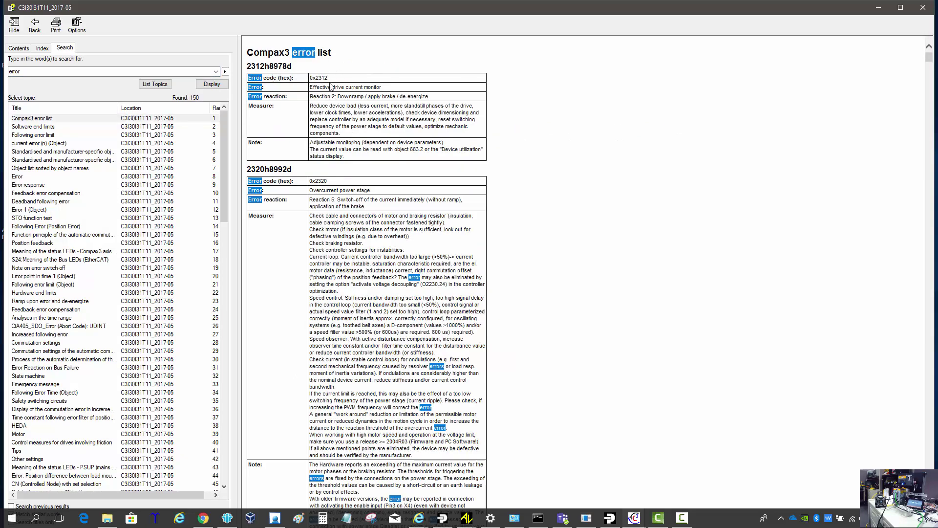
mouse_move(264, 66)
left_mouse_down()
mouse_move(252, 66)
mouse_move(291, 68)
mouse_move(251, 67)
left_mouse_up()
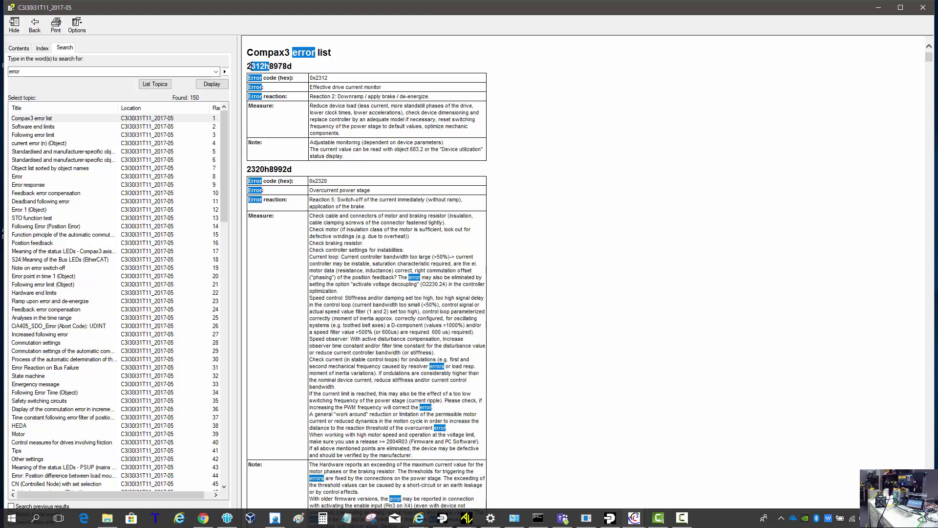
Check the drive's error history in the Optimization tool for a code to look up and return to the device help.
key("alt+Tab")
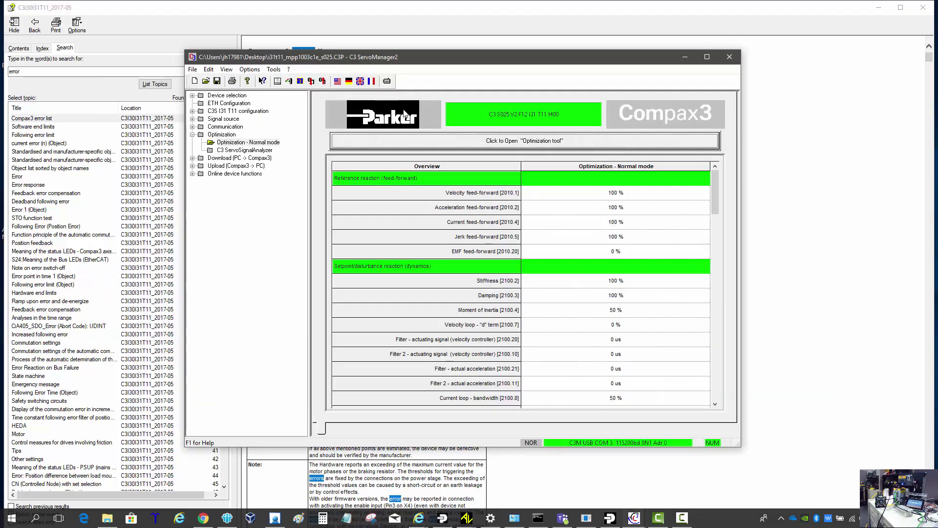
key("alt+Tab")
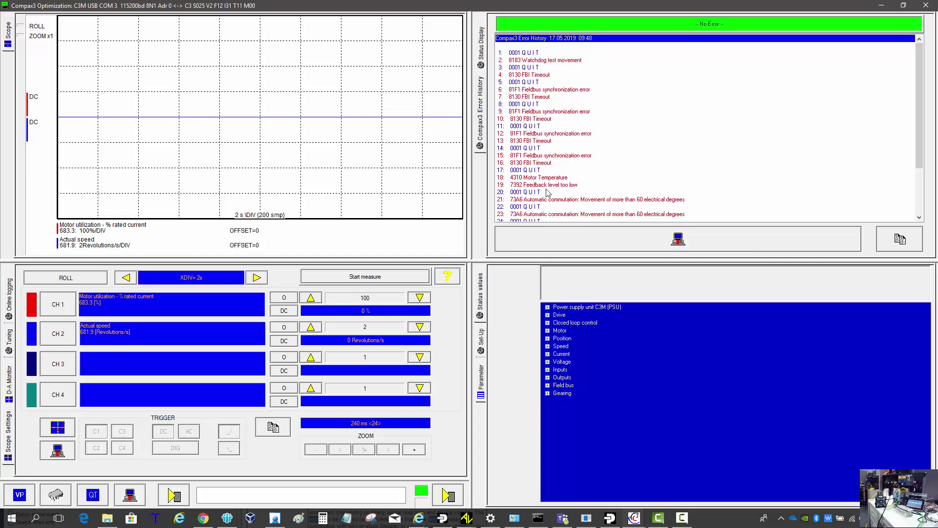
left_click(893, 4)
left_click(107, 75)
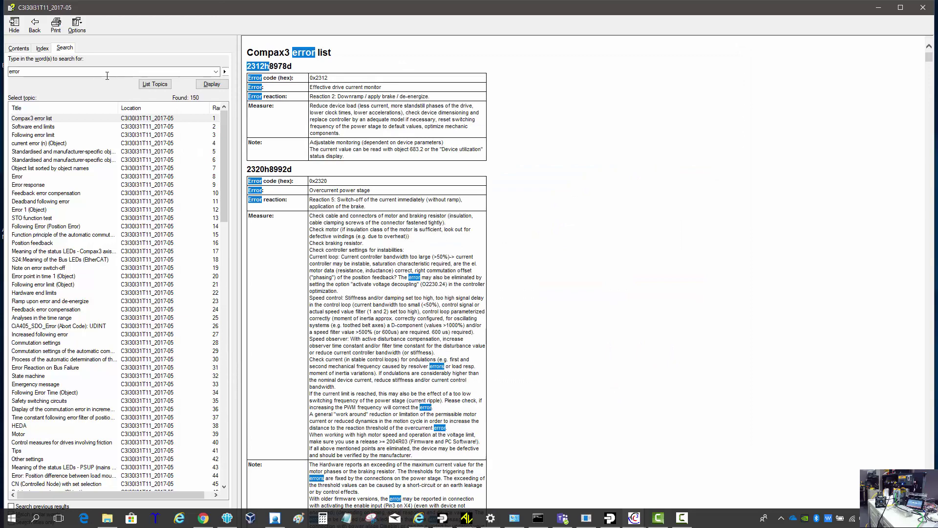
Find error code 4310 in the Compax3 error list and read its motor temperature measures and note.
left_click(377, 102)
key("ctrl+f")
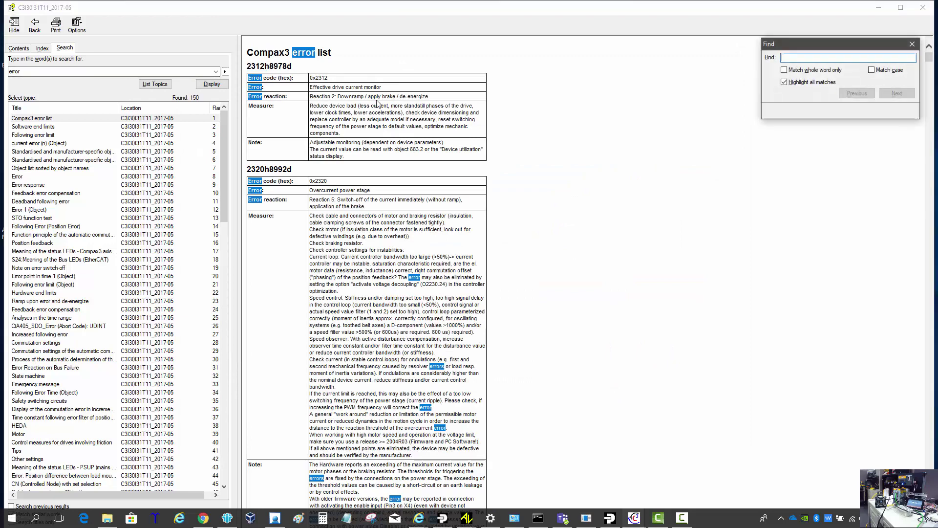
left_click_drag(787, 45, 211, 157)
type("4310")
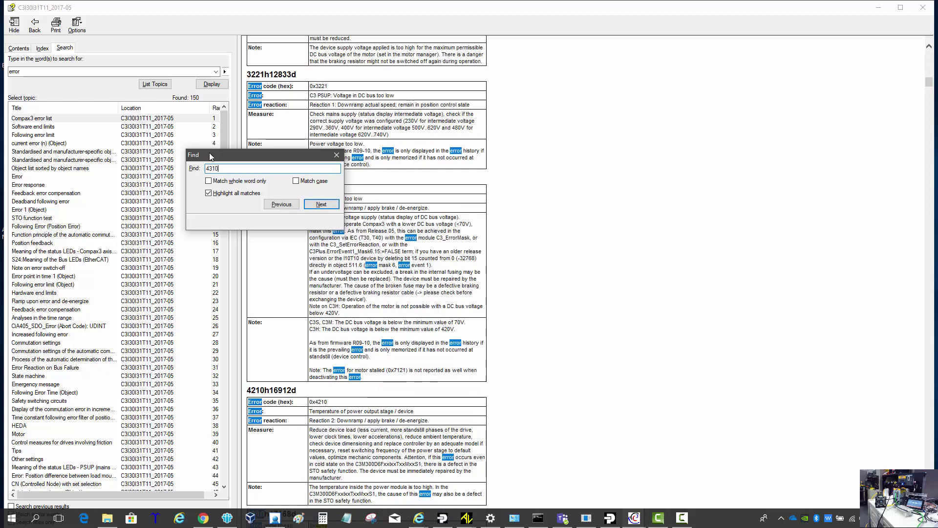
key("Escape")
scroll(331, 391, "down", 3)
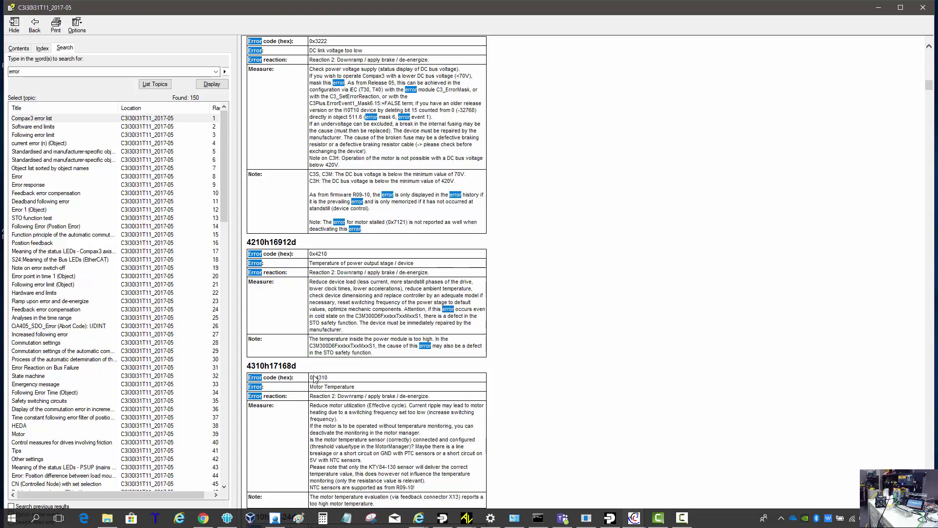
scroll(315, 379, "down", 5)
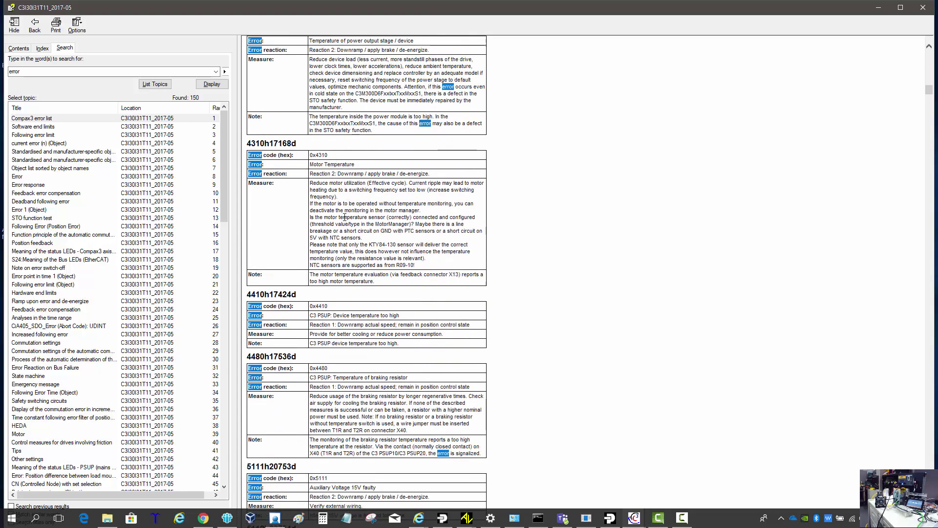
Switch back to the Compax3 Optimization tool and show the status display in place of the error history.
left_click(878, 10)
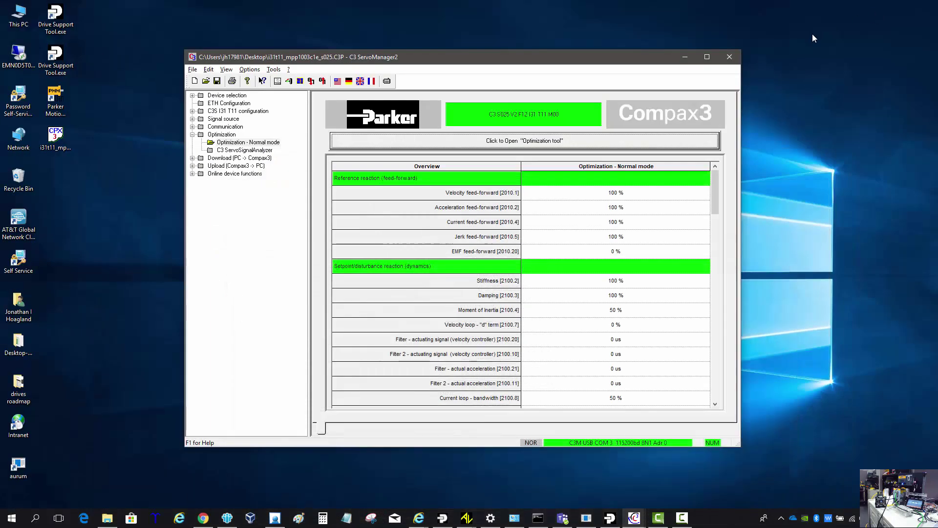
left_click(635, 518)
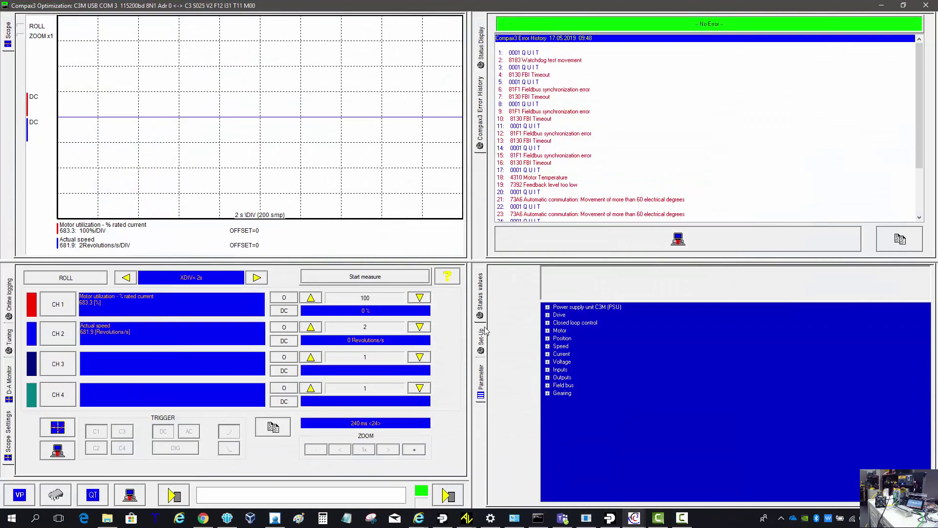
left_click(481, 54)
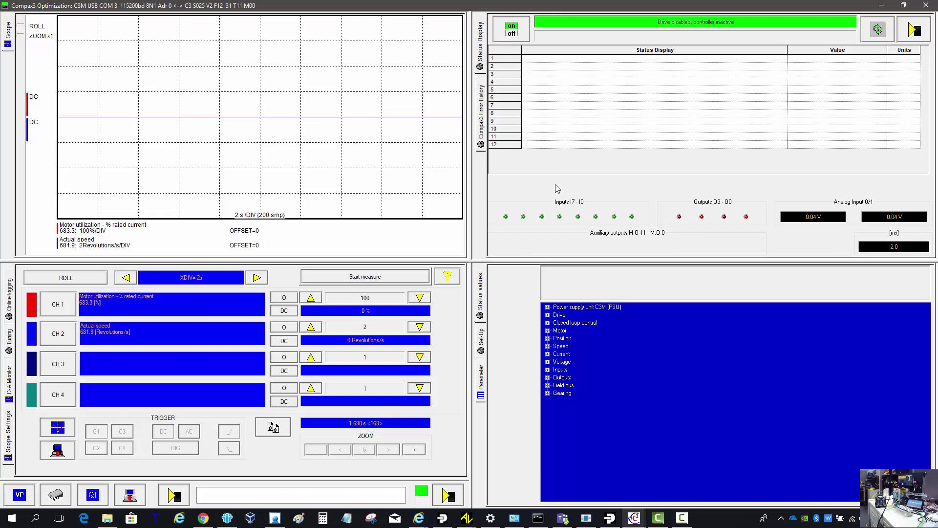
Add the drive's DC bus voltage [685.2] and Drive utilization - % rated current [683.2] to rows 1 and 2 of the status display.
left_click(482, 315)
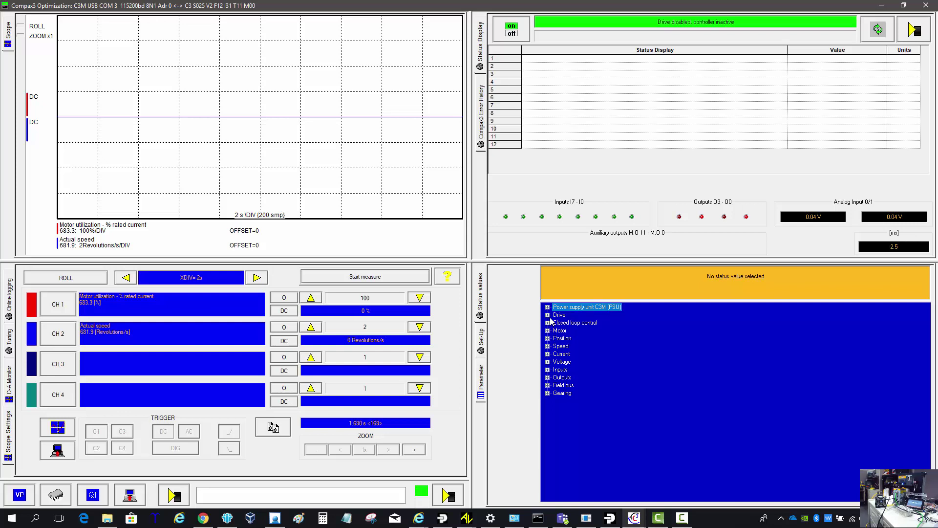
left_click(548, 316)
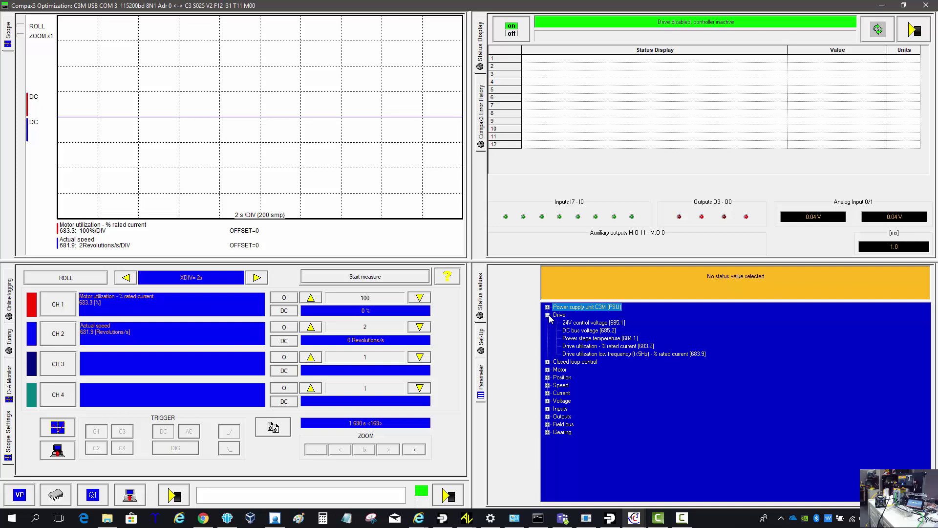
left_click_drag(589, 331, 605, 66)
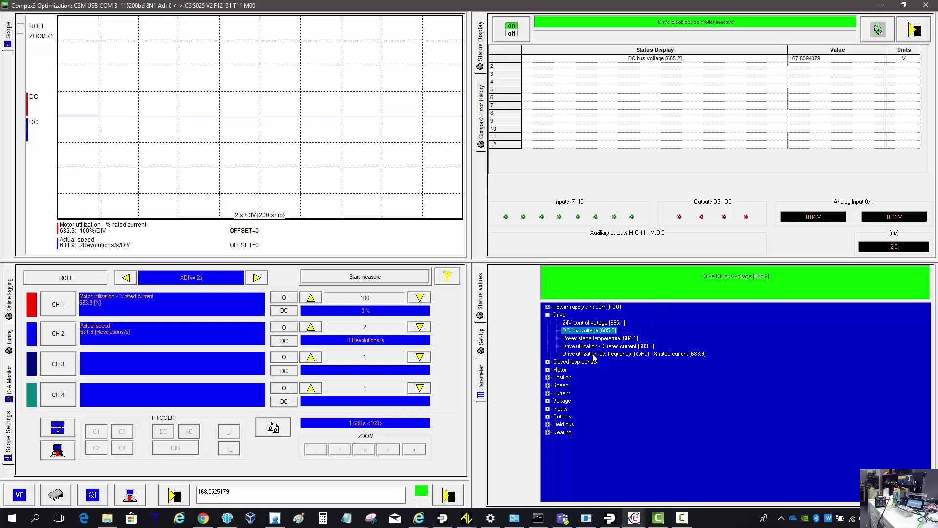
left_click_drag(580, 346, 624, 73)
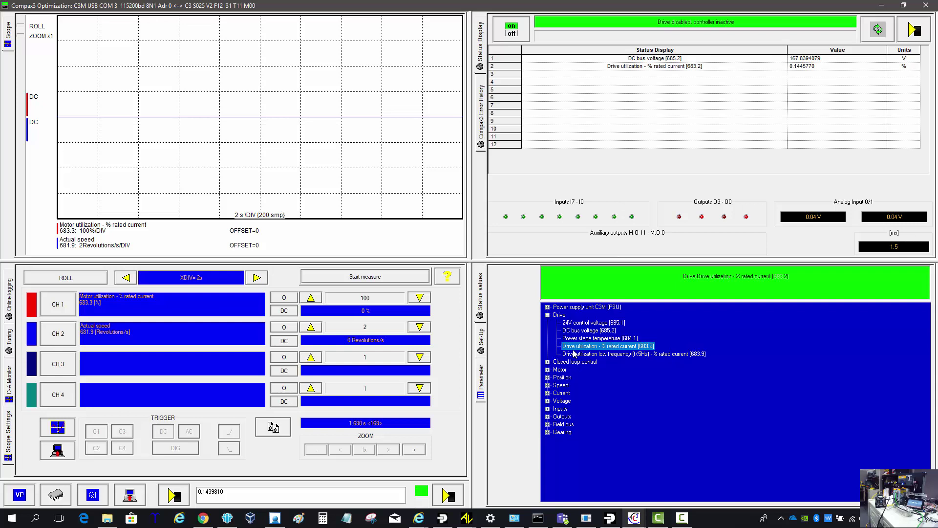
Add Motor utilization - % rated current [683.3] and Motor utilization - % peak current [683.4] to rows 3 and 4 of the status display.
left_click(548, 362)
left_click(548, 363)
left_click(548, 370)
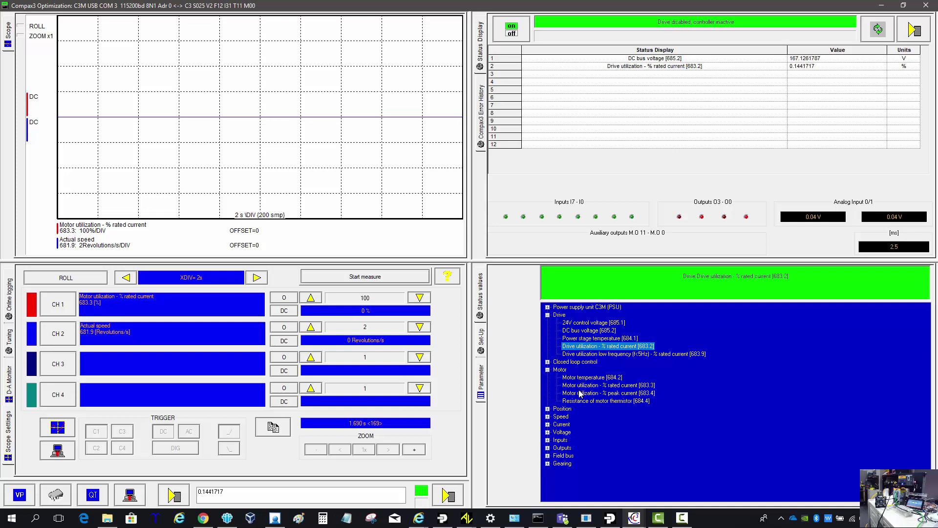
left_click_drag(582, 385, 673, 76)
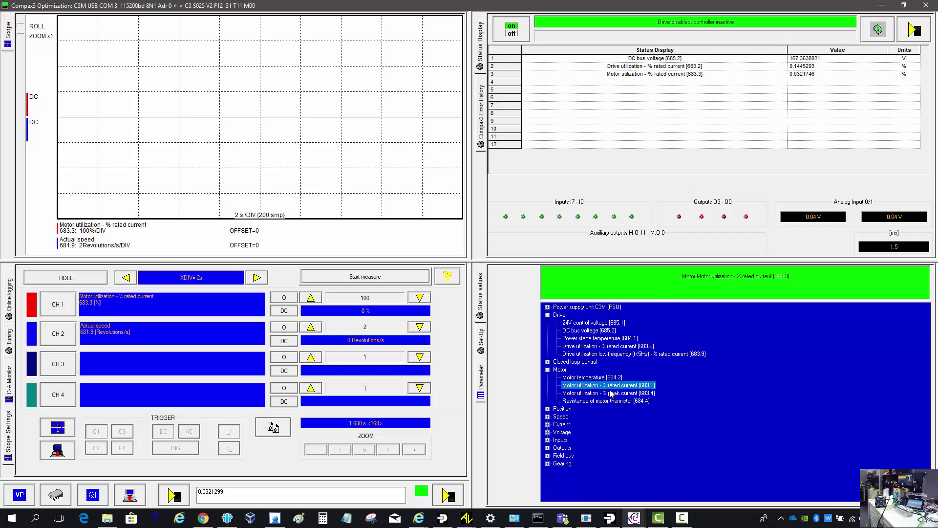
left_click_drag(608, 393, 663, 84)
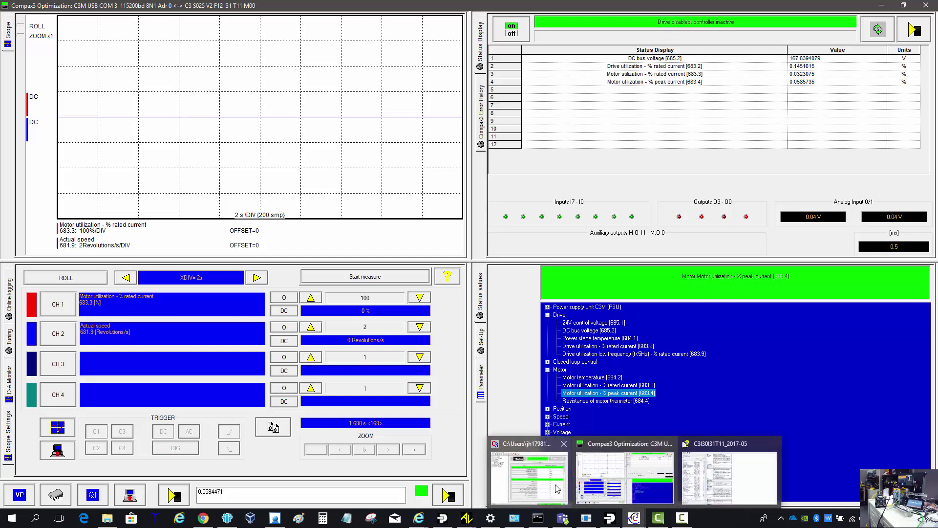
Switch to C3 ServoManager2 and examine the configured motor's overview and its rated data in the motor setup wizard, then cancel the wizard.
left_click(531, 471)
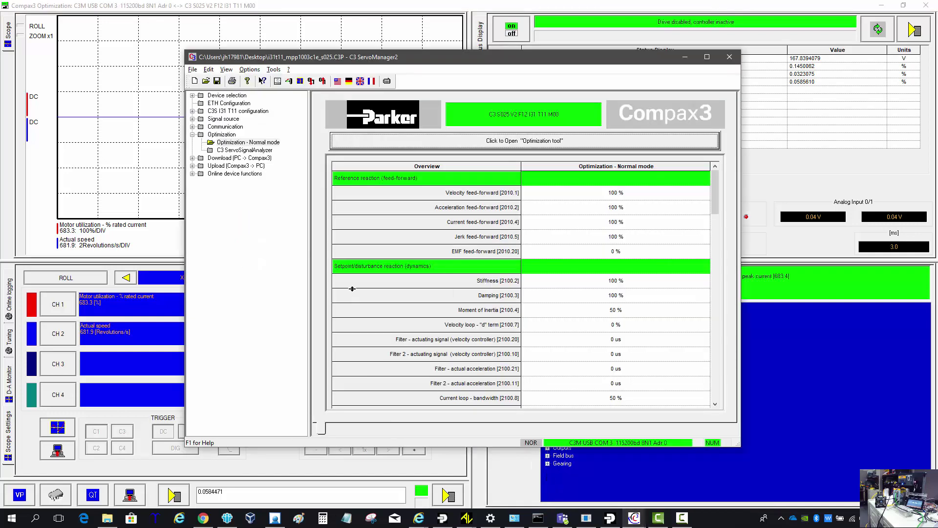
left_click(192, 111)
left_click(224, 119)
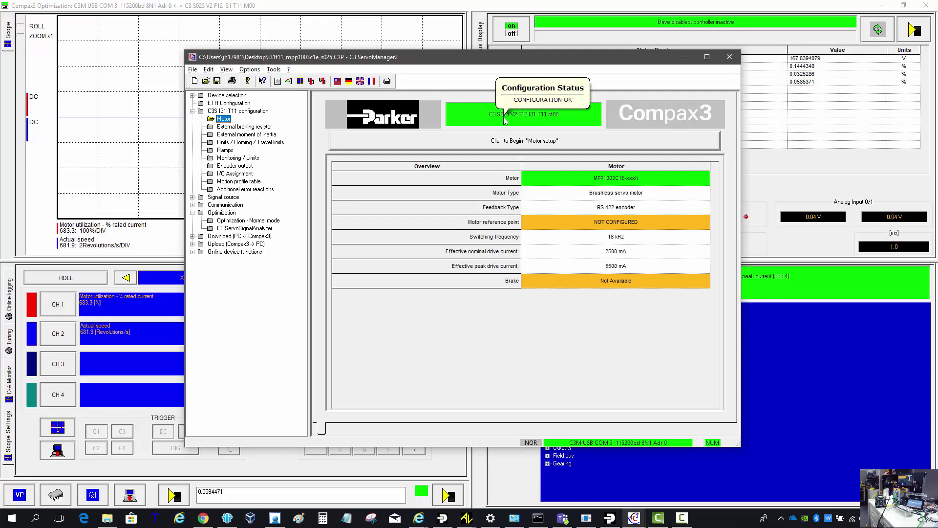
left_click(367, 138)
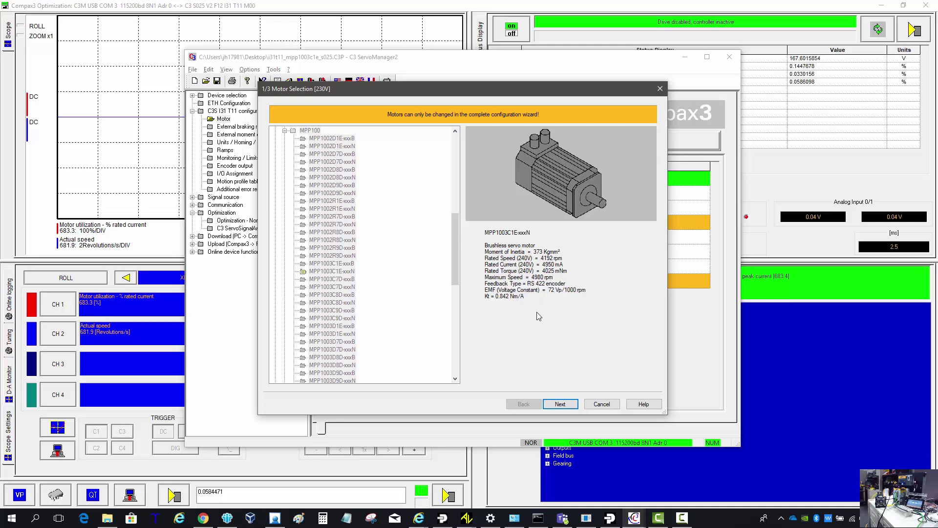
left_click(600, 404)
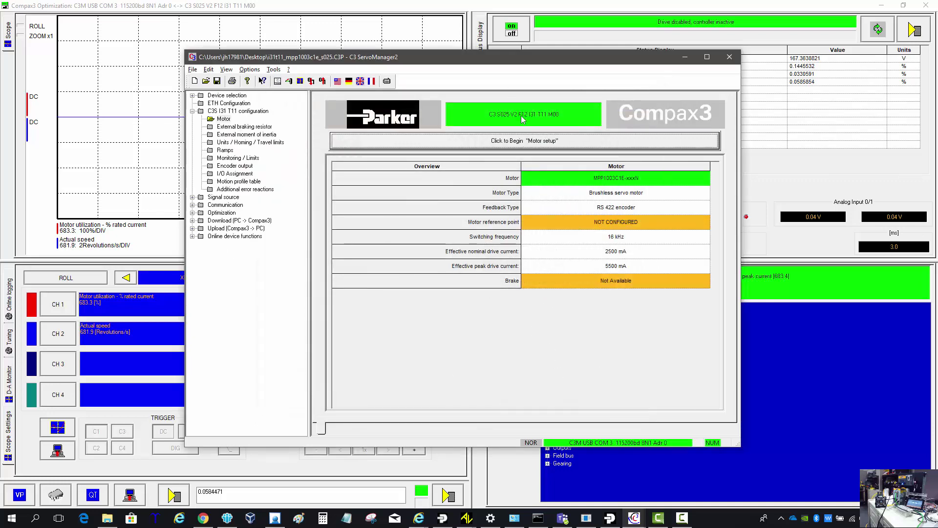
Return to the Compax3 Optimization tool and add Actual position [680.5] and Target position [680.4] to status display rows 5 and 6.
mouse_move(515, 122)
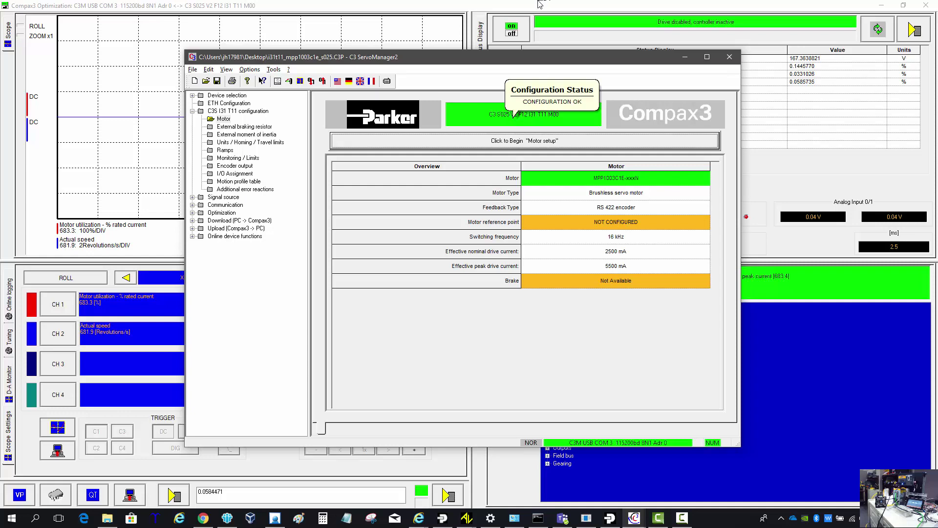
left_click(540, 4)
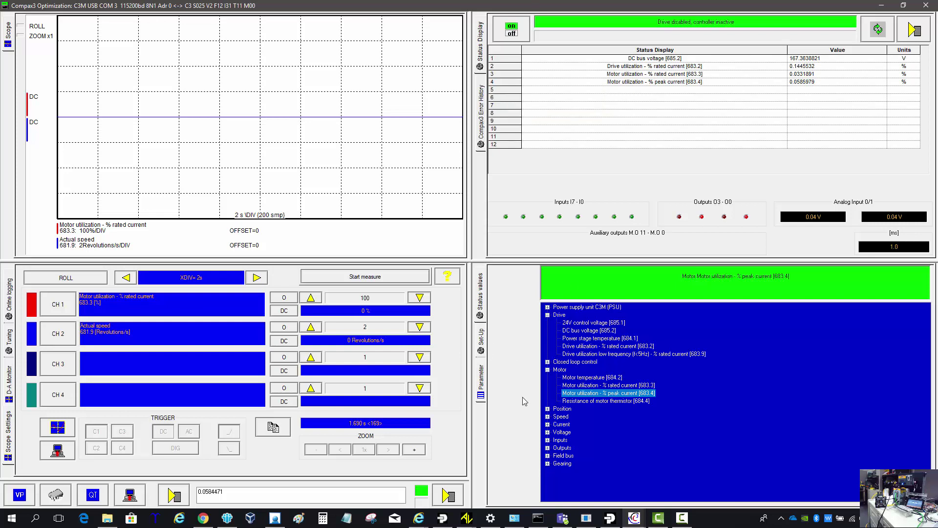
left_click(548, 409)
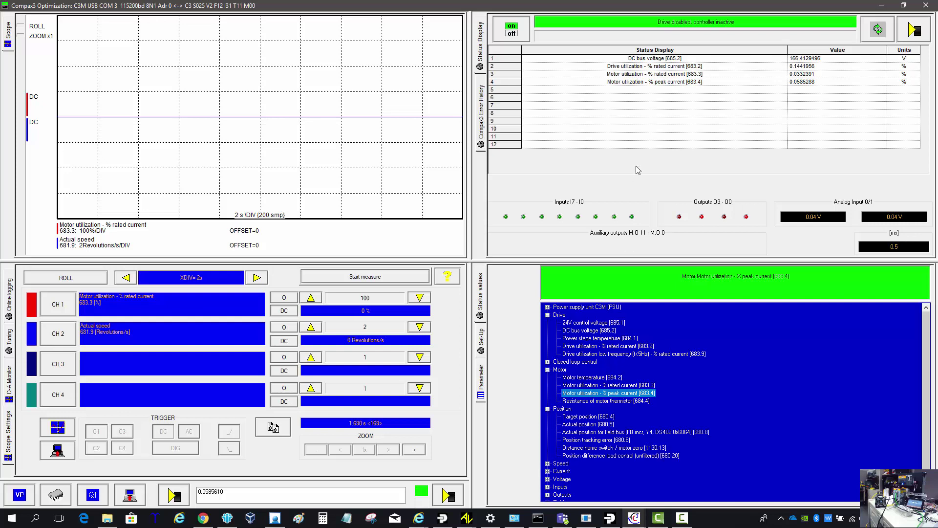
left_click_drag(589, 424, 636, 94)
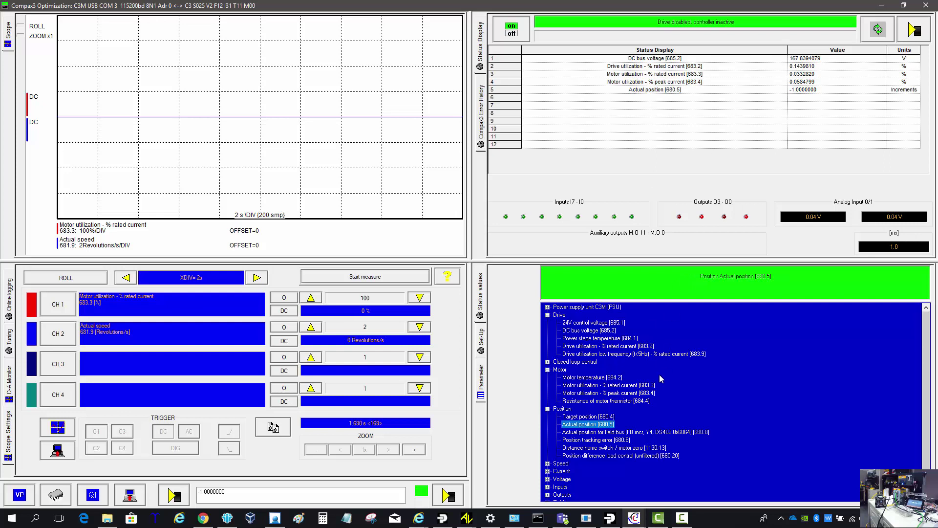
left_click_drag(610, 418, 662, 100)
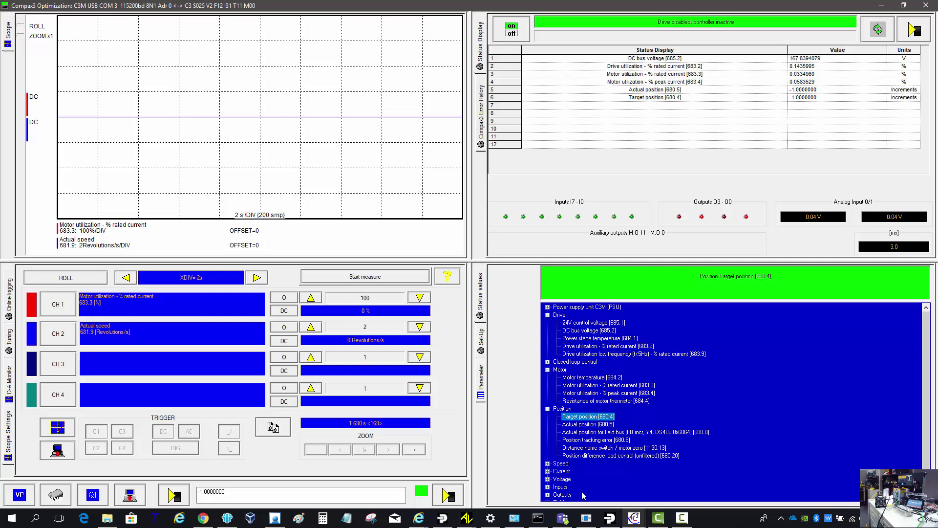
Check the configured unit of travel and travel distance per revolution in C3 ServoManager2, and return to the Compax3 Optimization tool.
left_click(634, 520)
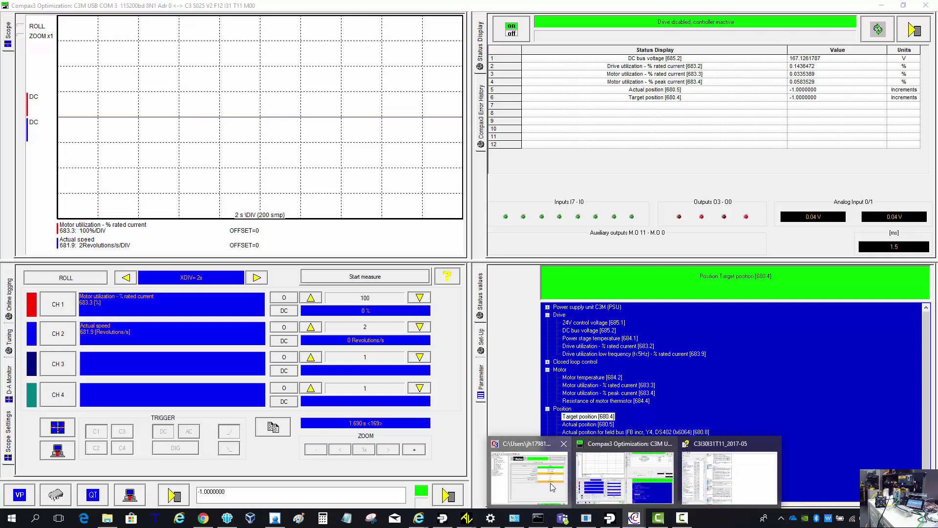
left_click(530, 477)
left_click(242, 142)
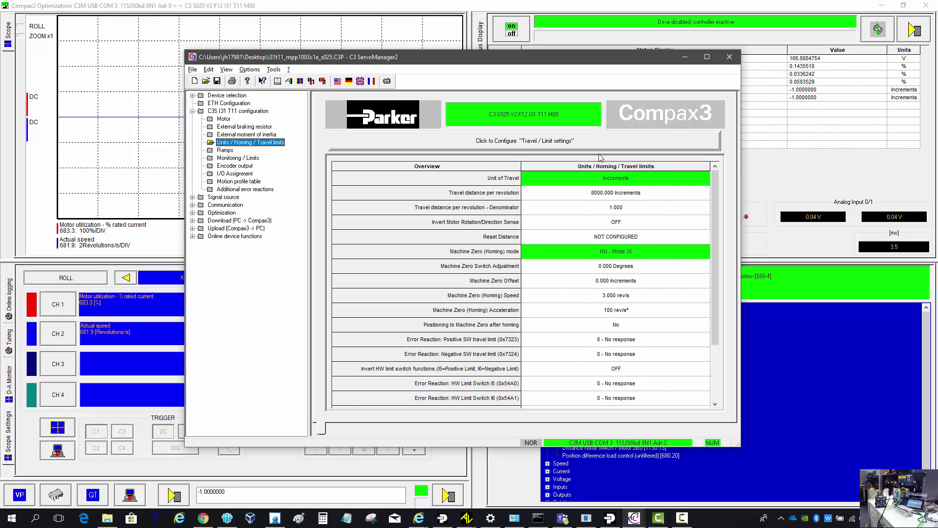
left_click(585, 4)
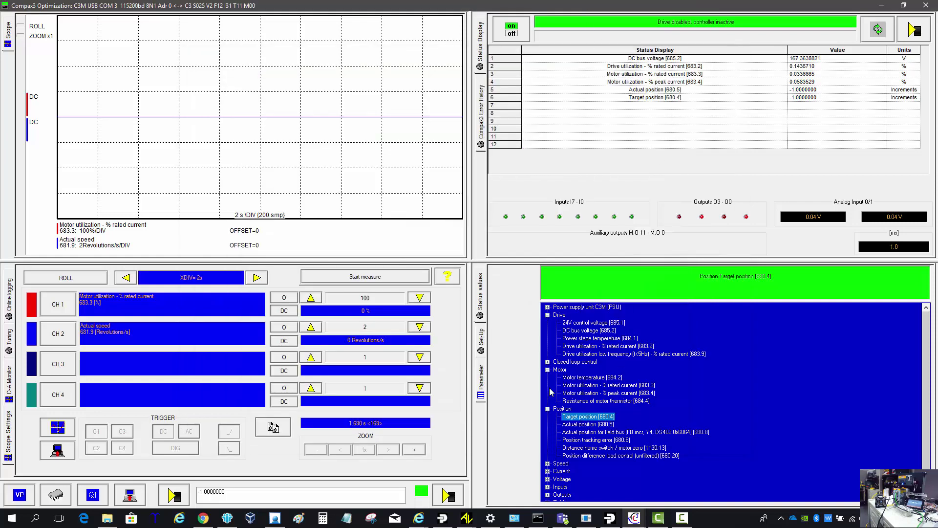
Activate the drive's setup mode and energize the drive.
left_click(481, 342)
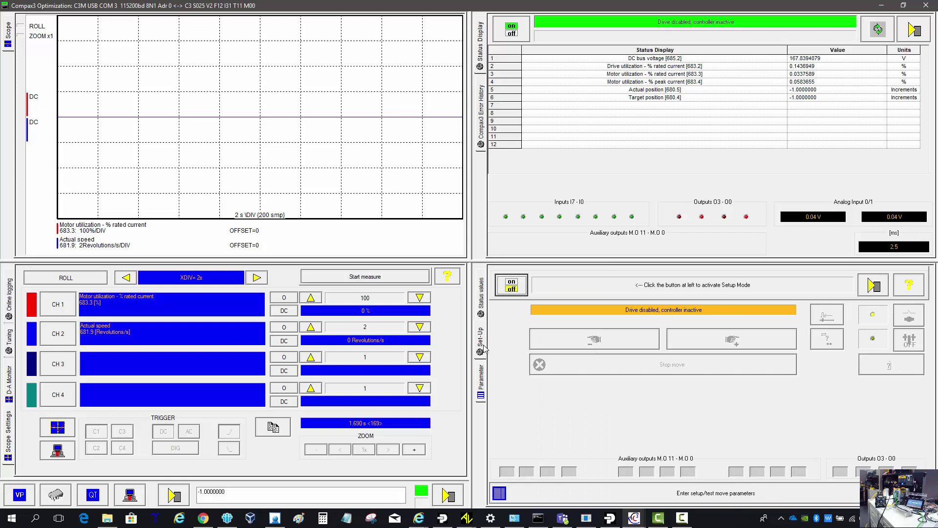
left_click(507, 290)
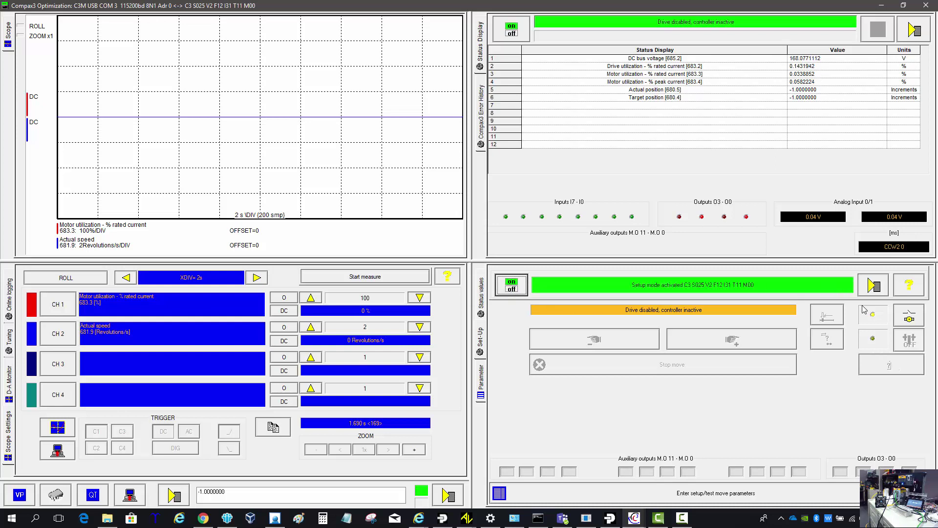
left_click(910, 317)
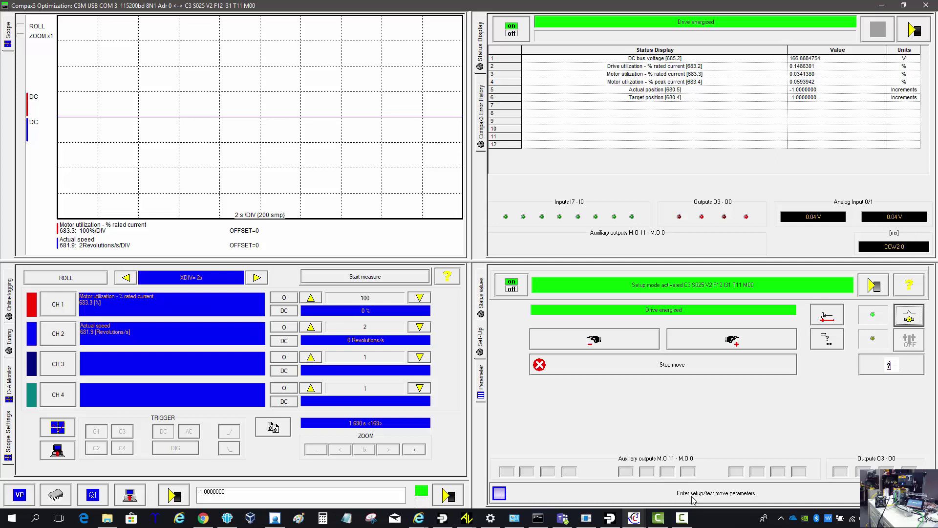
Open the setup/test move parameters and examine the general setup parameters and the relative test move settings.
left_click(533, 493)
left_click(485, 386)
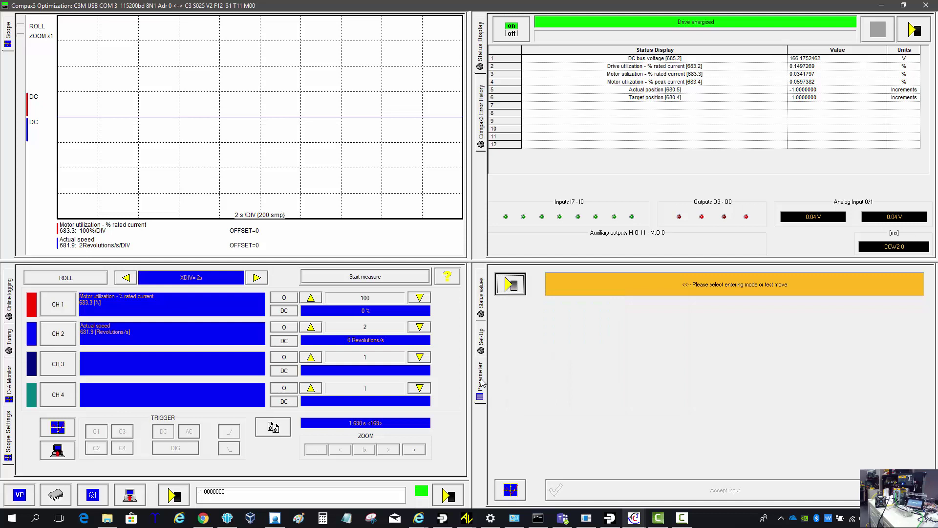
left_click(510, 284)
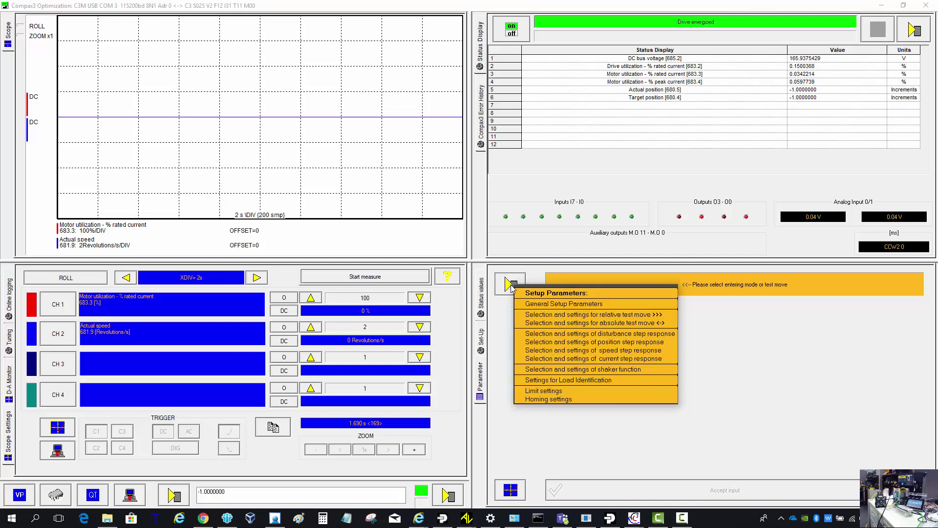
left_click(540, 304)
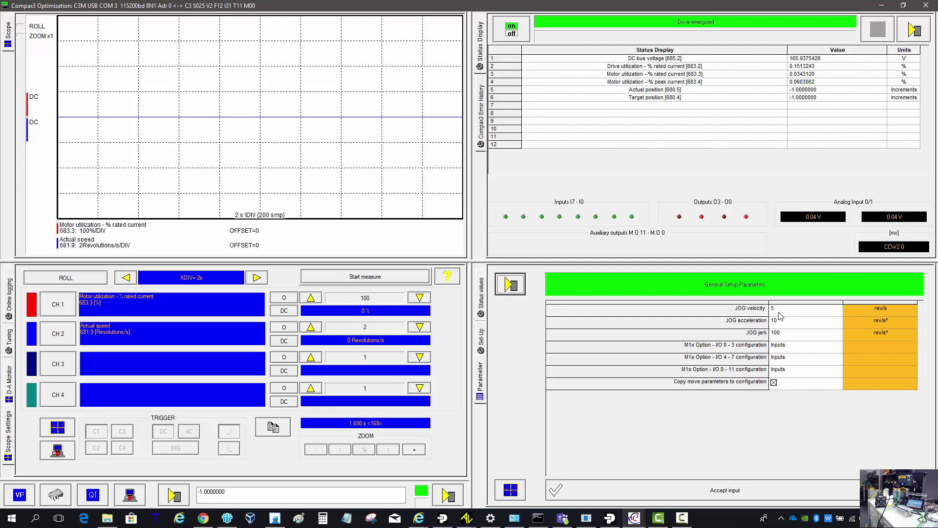
left_click(511, 290)
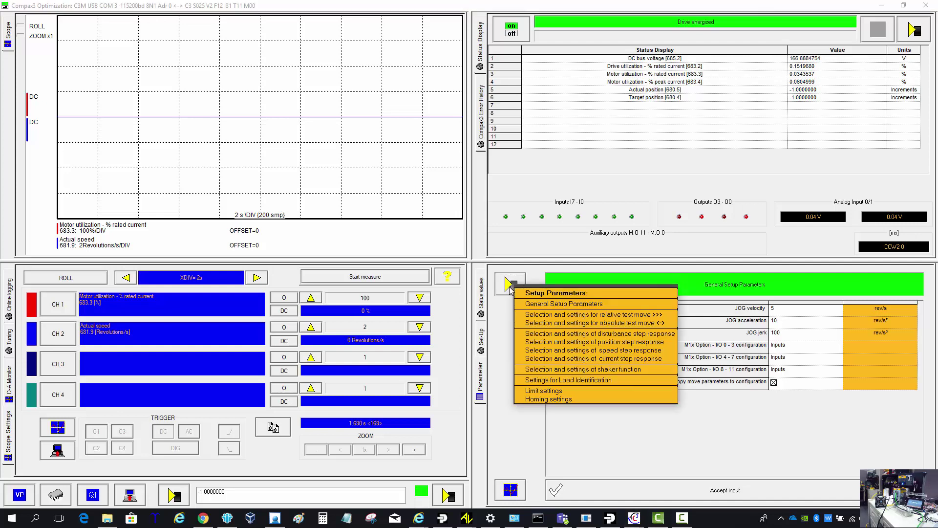
left_click(541, 315)
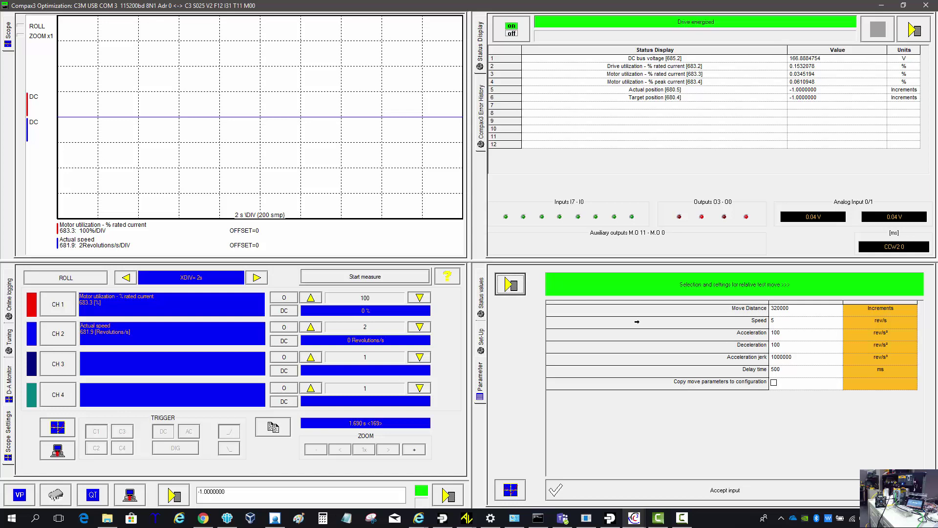
Select the absolute test move, set Absolute Position 1 to 8000 increments and accept the input.
left_click(510, 284)
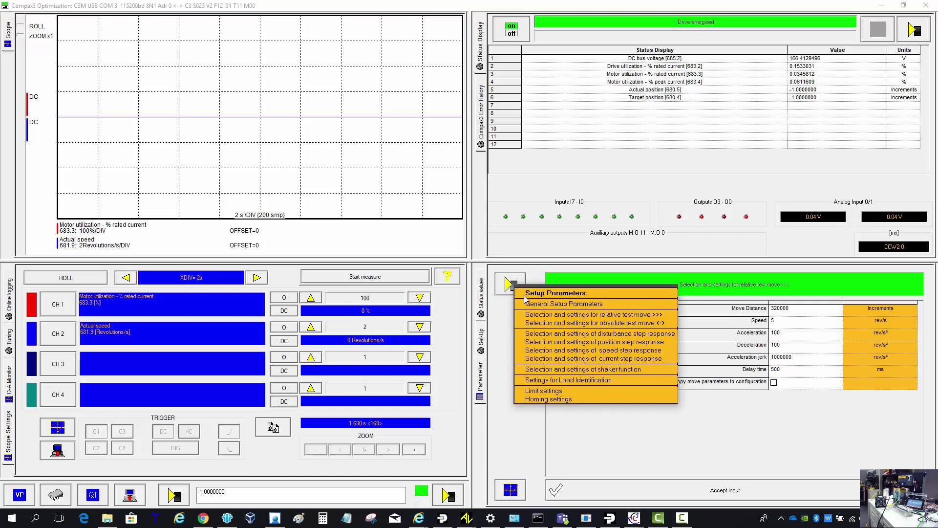
left_click(546, 323)
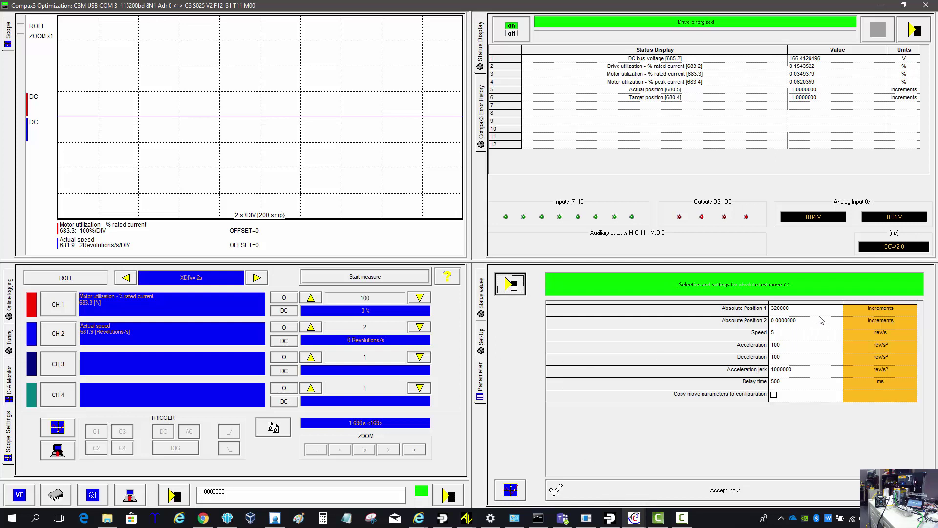
left_click(797, 313)
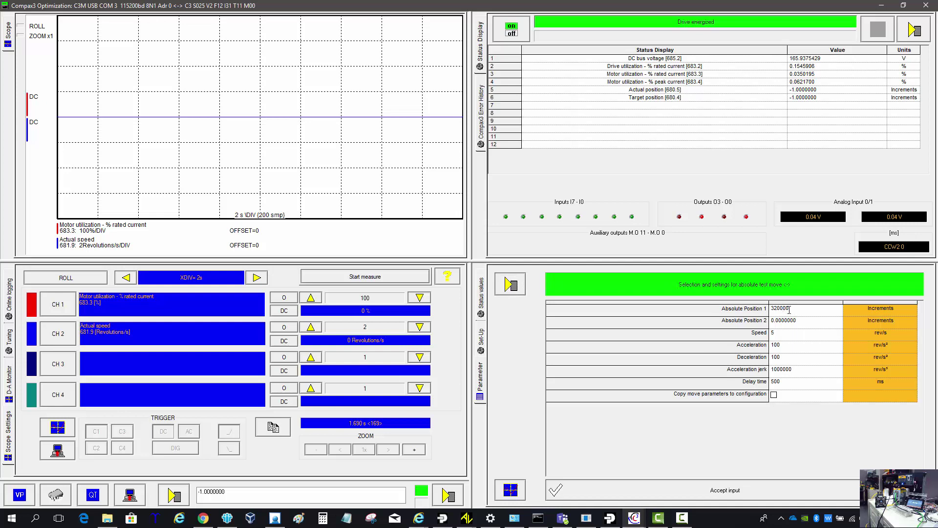
left_click_drag(789, 308, 758, 309)
type("80")
key("Return")
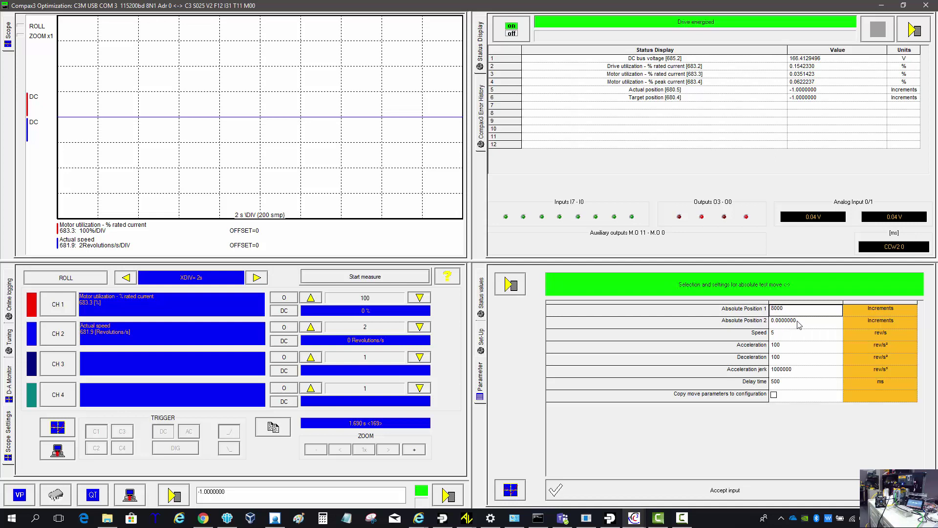
left_click(689, 497)
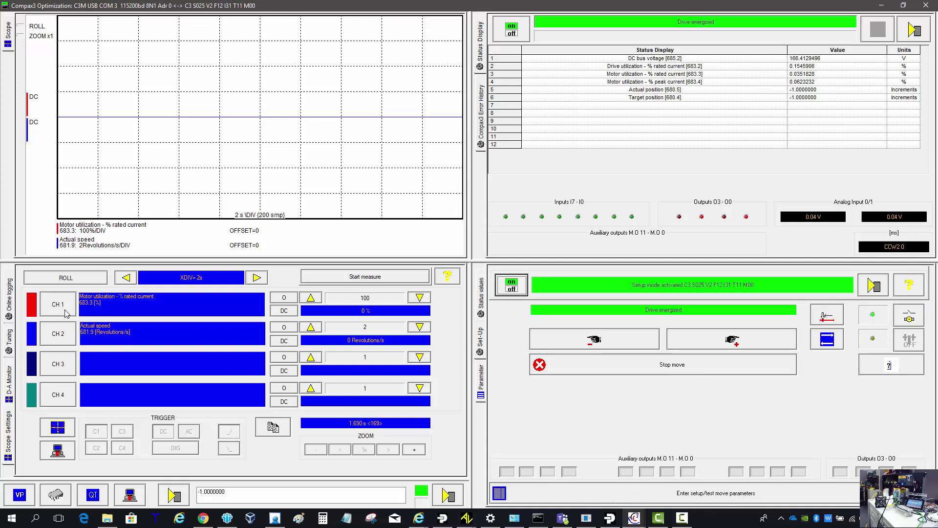
Assign Actual position [680.5] to oscilloscope channel 3 and expand the Speed group of the status values.
left_click(10, 379)
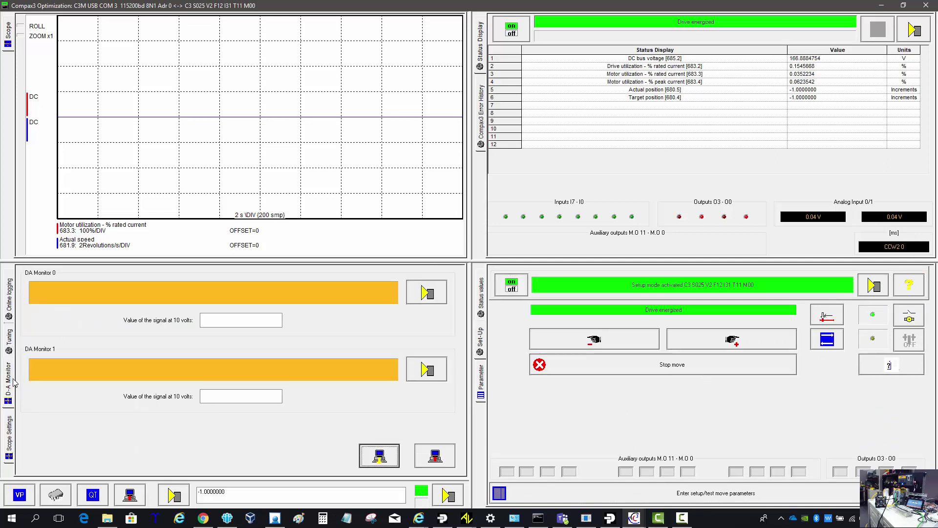
left_click(10, 424)
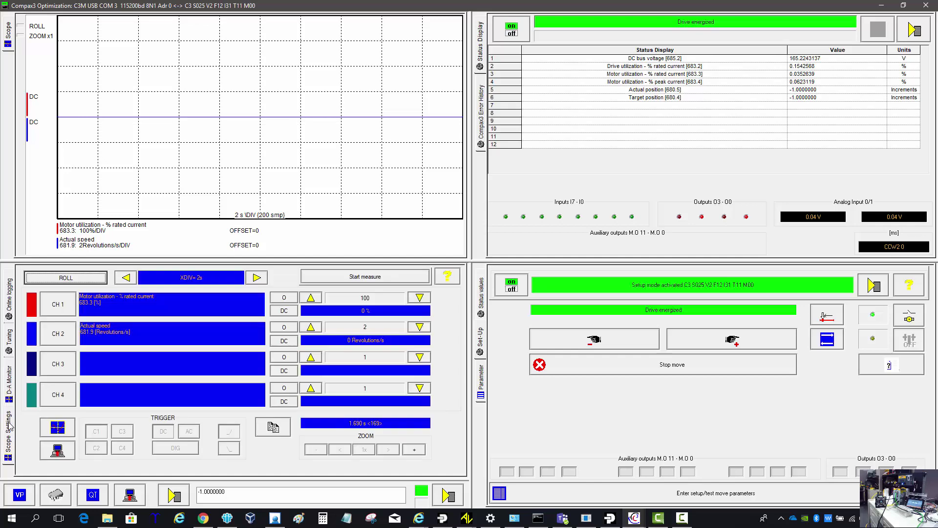
left_click(482, 307)
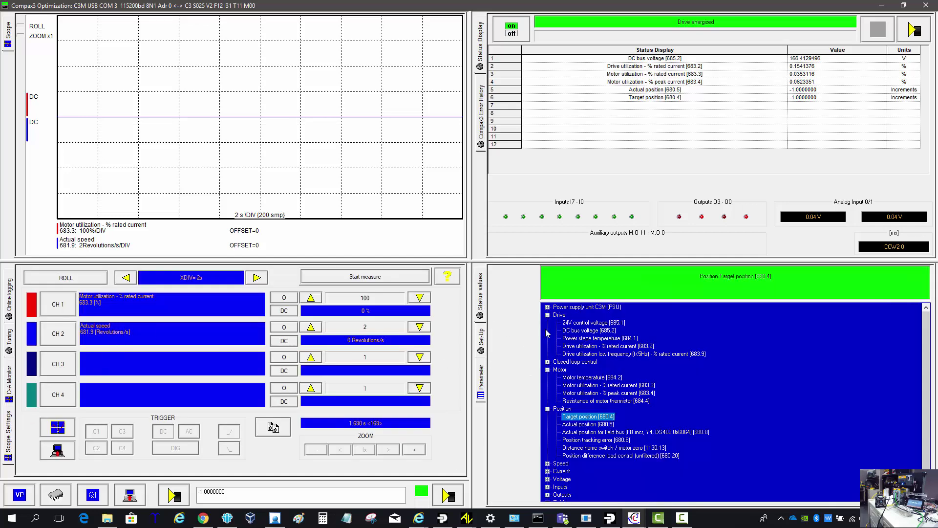
mouse_move(588, 425)
left_mouse_down()
mouse_move(173, 304)
mouse_move(142, 360)
left_mouse_up()
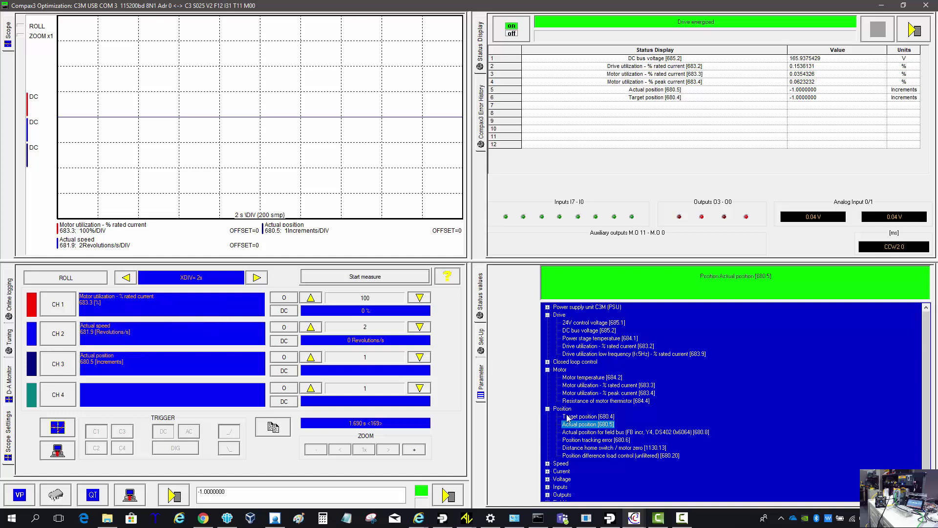
left_click(548, 463)
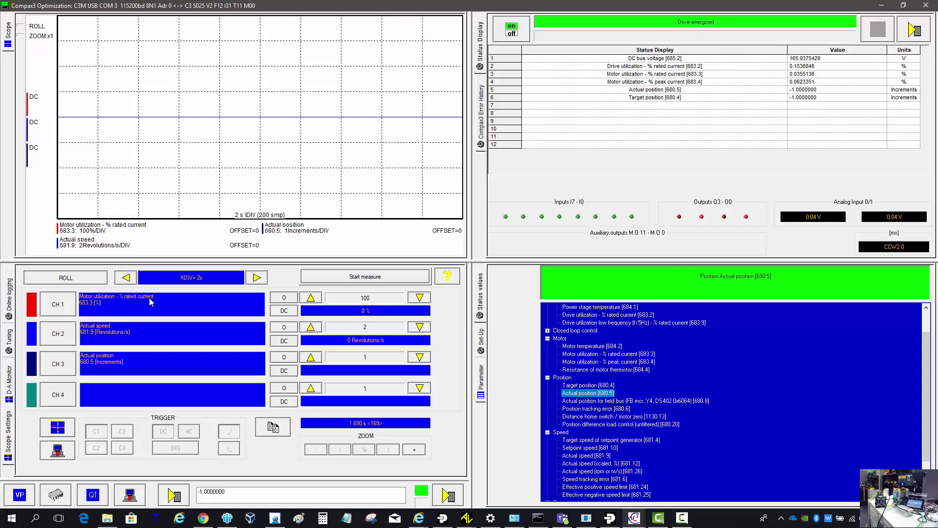
Cycle the oscilloscope's operating modes back to ROLL and start the measurement.
left_click(74, 280)
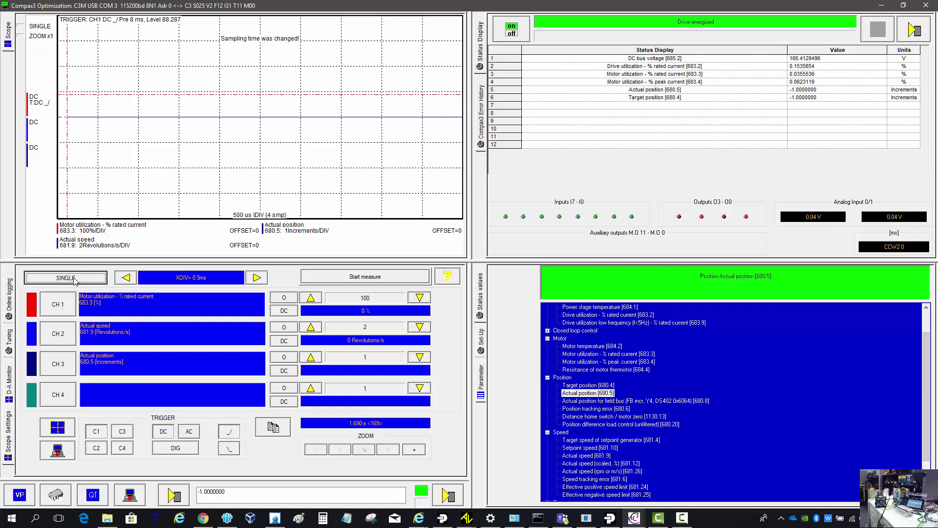
left_click(75, 280)
left_click(74, 279)
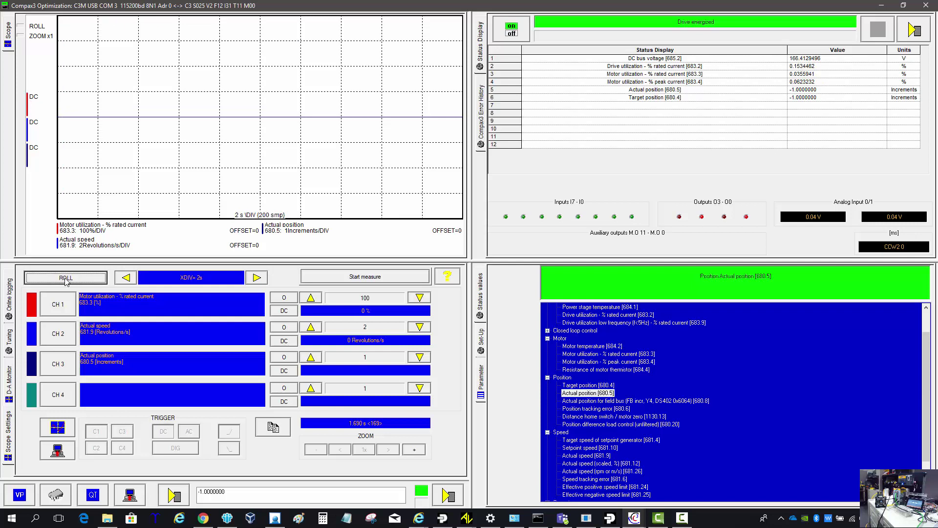
left_click(364, 279)
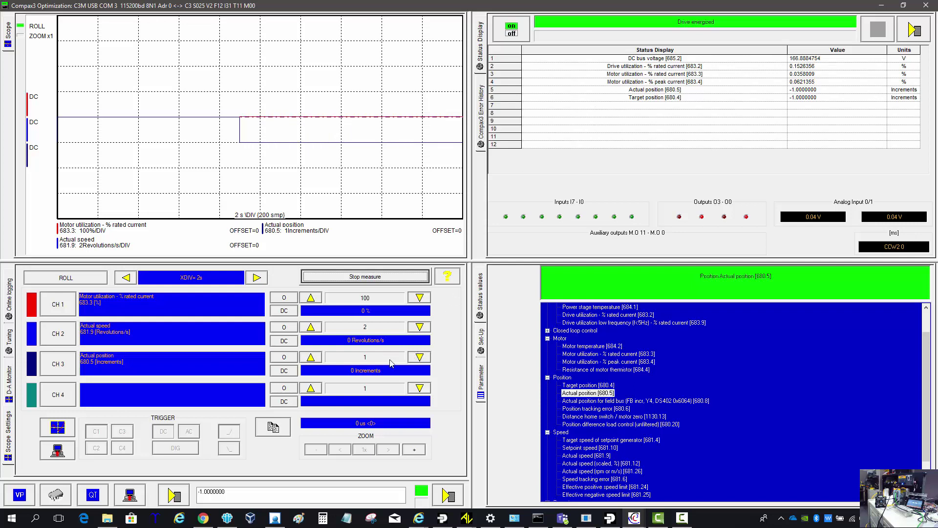
Set the channel 3 Actual position scale to 5000 increments per division.
left_click(418, 358)
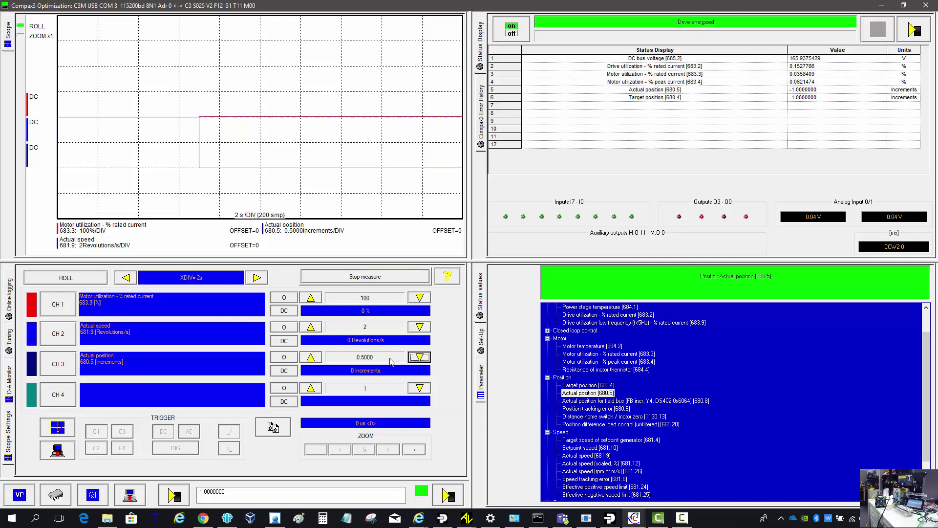
left_click(312, 358)
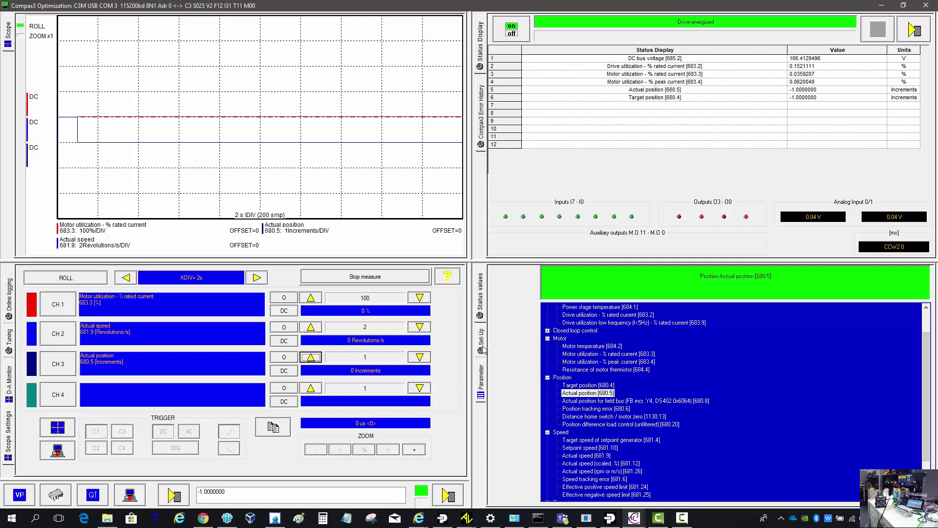
left_click(311, 357)
left_click(311, 357)
left_click(311, 357)
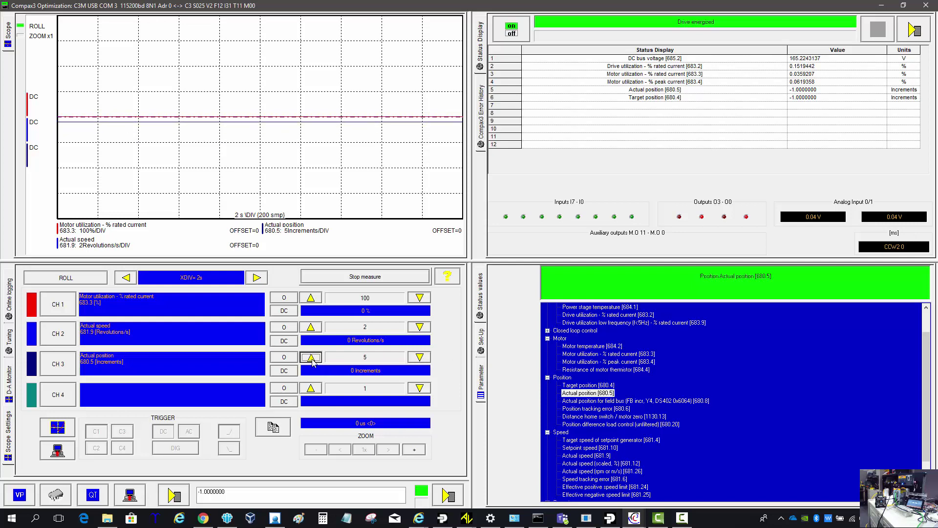
left_click(311, 357)
left_click(311, 357)
left_click(310, 357)
left_click(311, 357)
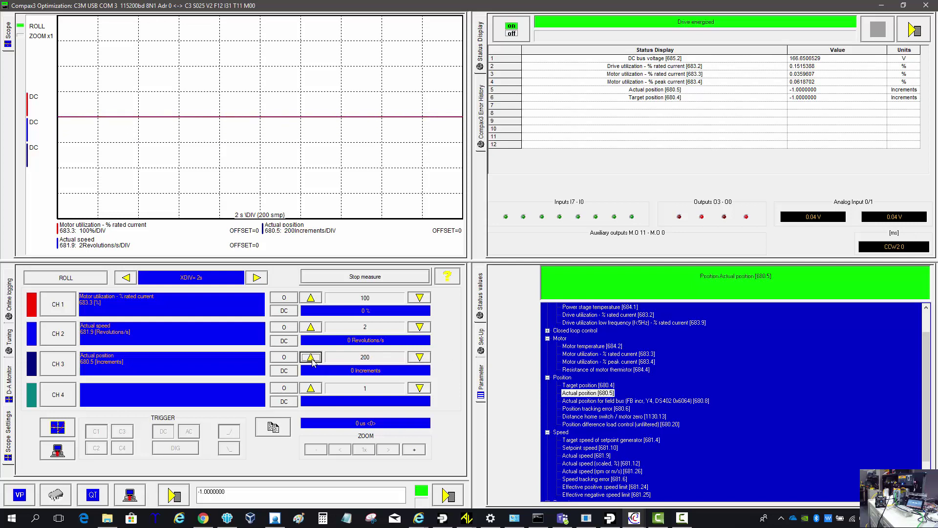
left_click(310, 358)
left_click(311, 357)
left_click(311, 357)
Return to the drive setup controls and start the absolute test move.
left_click(481, 350)
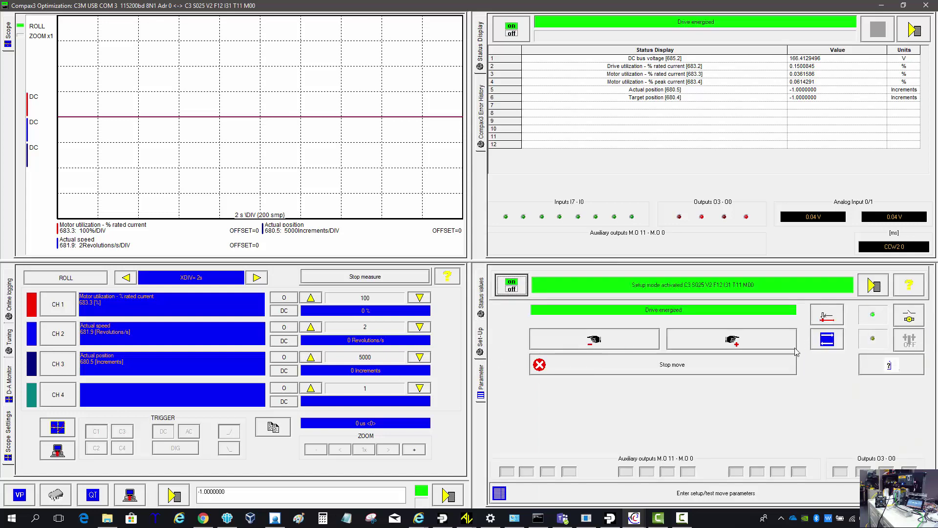
left_click(828, 341)
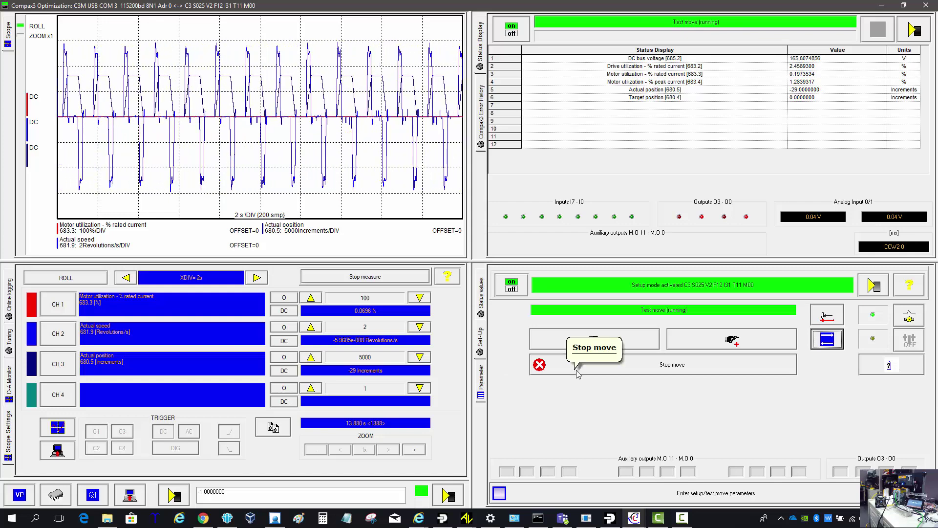
Switch to C3 ServoManager2 and open the homing mode selection assistant within the Units / Homing / Travel limits configuration.
left_click(634, 517)
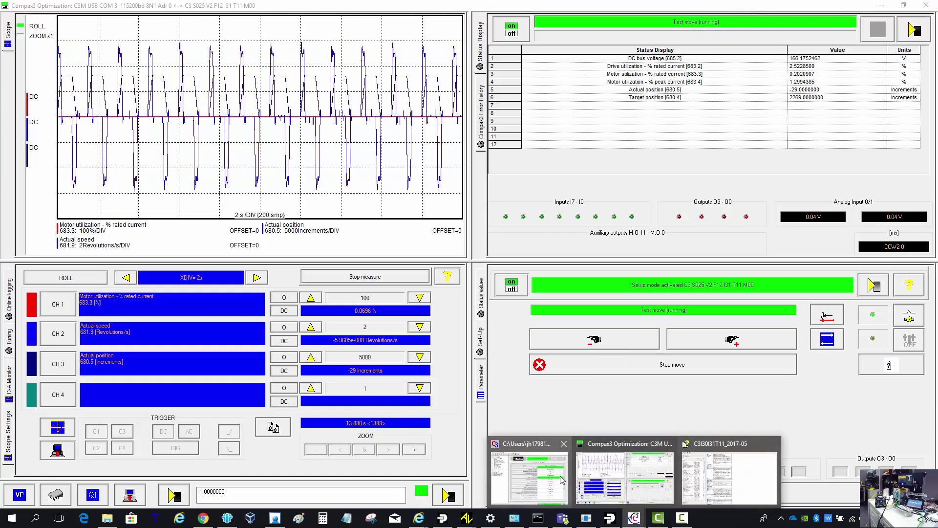
left_click(561, 480)
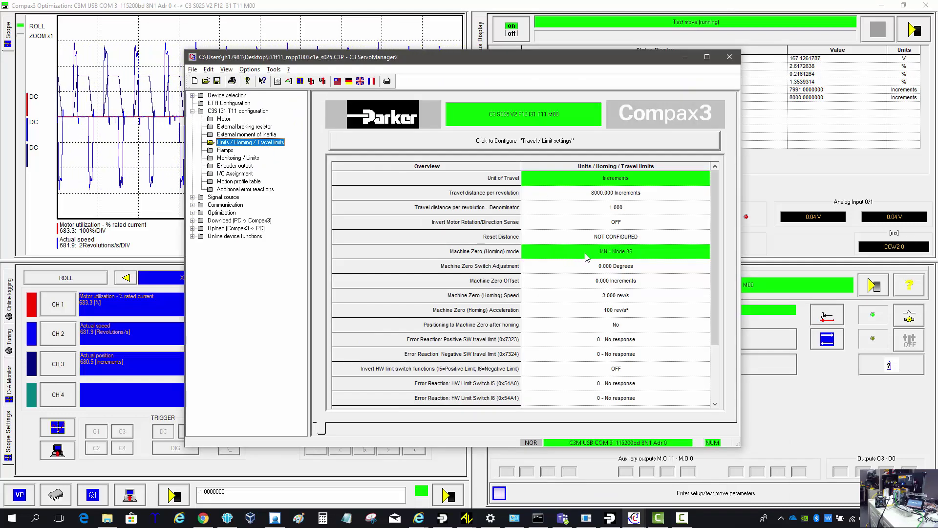
left_click(574, 145)
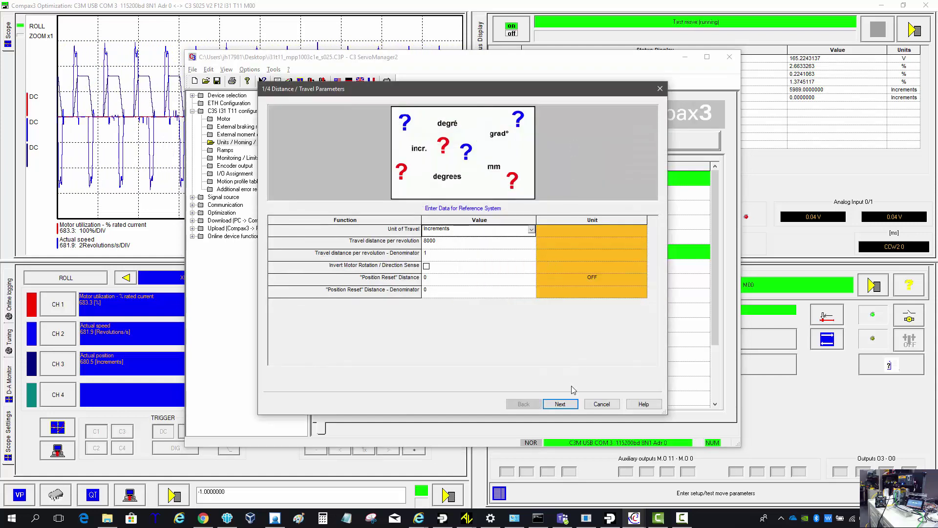
left_click(563, 404)
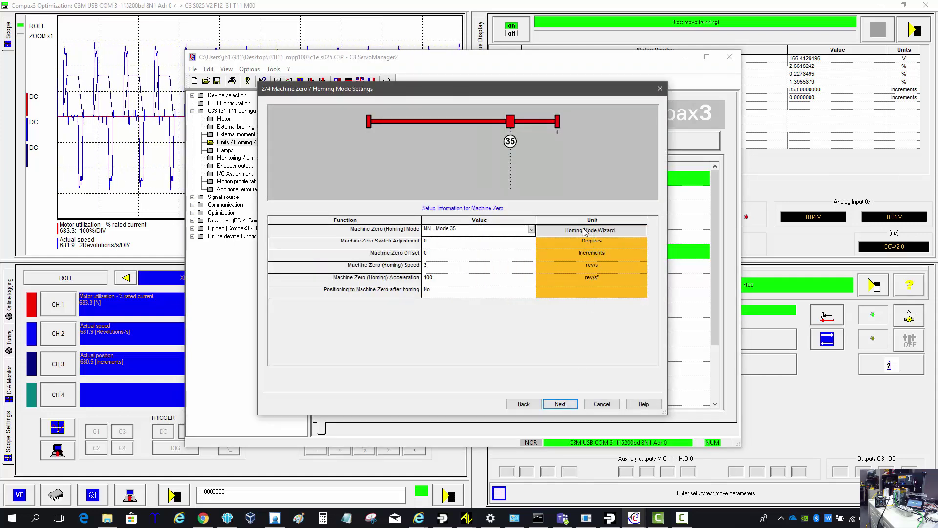
left_click(585, 230)
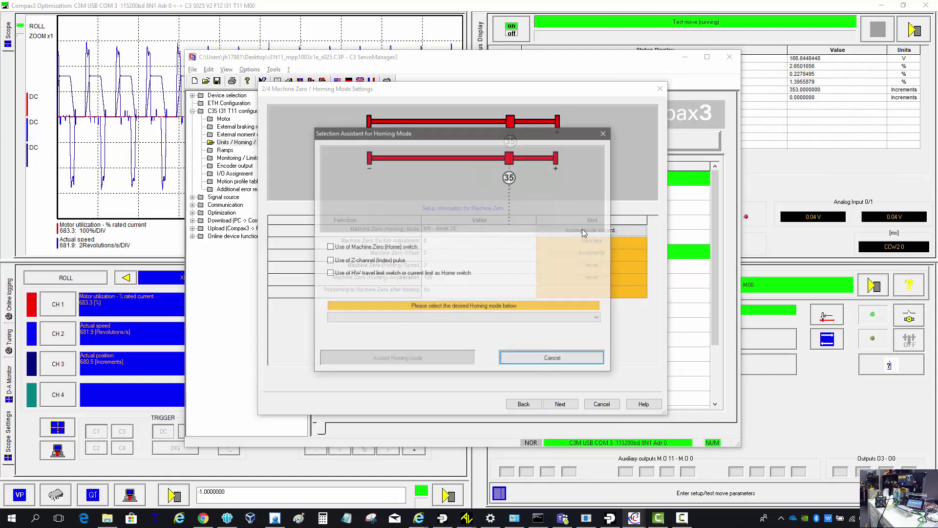
Preview the homing modes for the Machine Zero (Home) switch and Z-channel (Index) pulse options, leaving both options disabled.
left_click(370, 249)
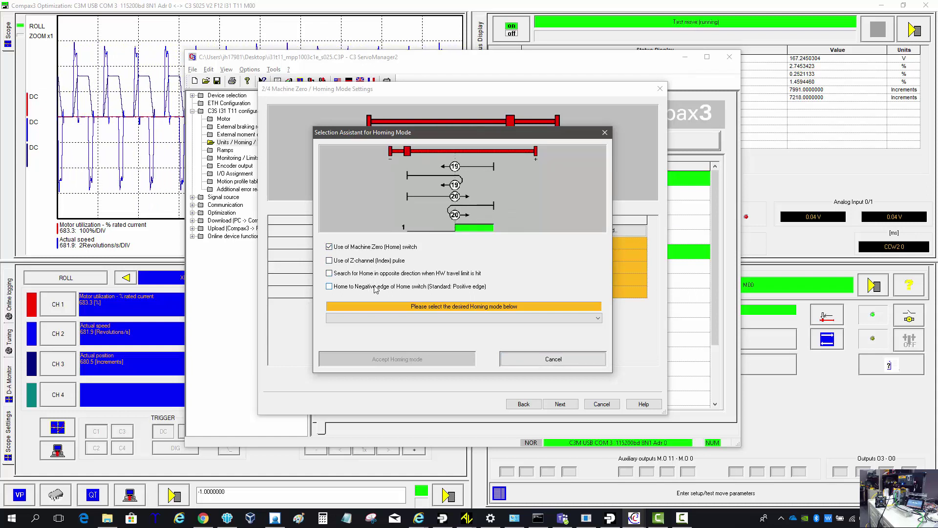
left_click(370, 261)
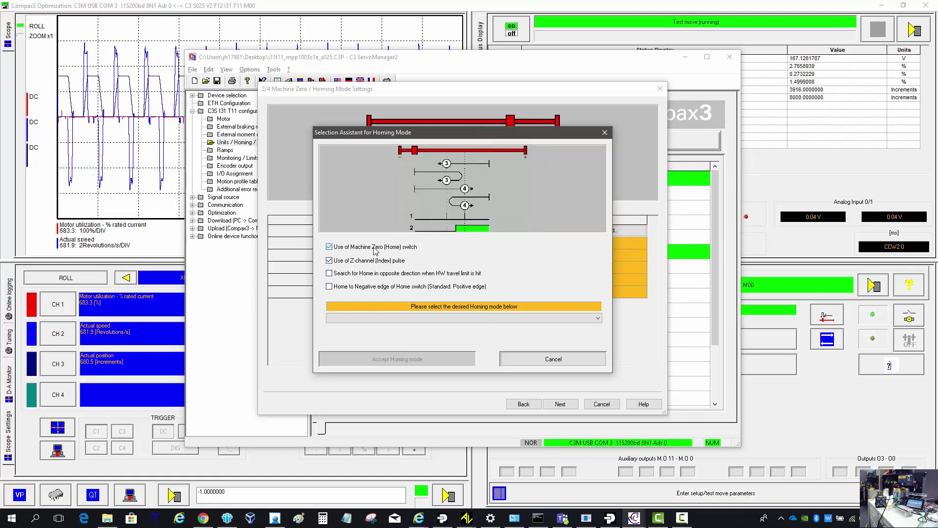
left_click(376, 250)
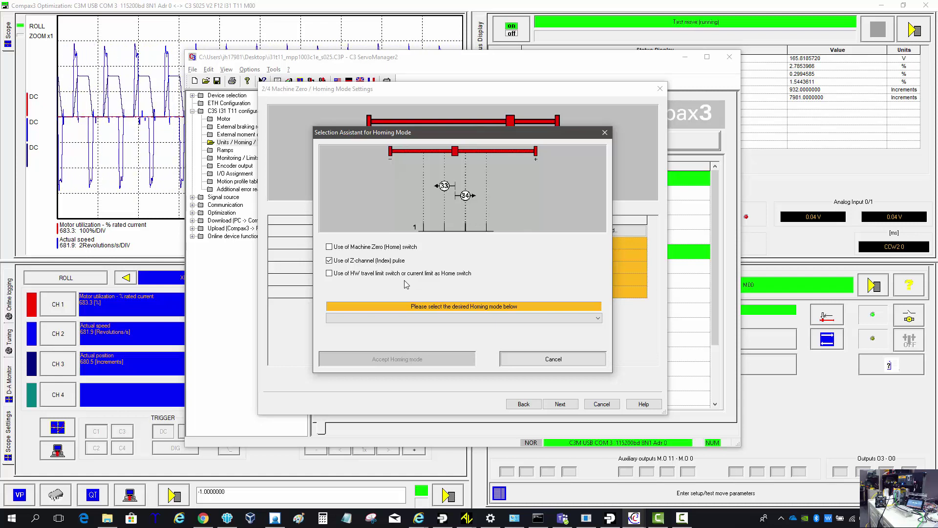
left_click(371, 264)
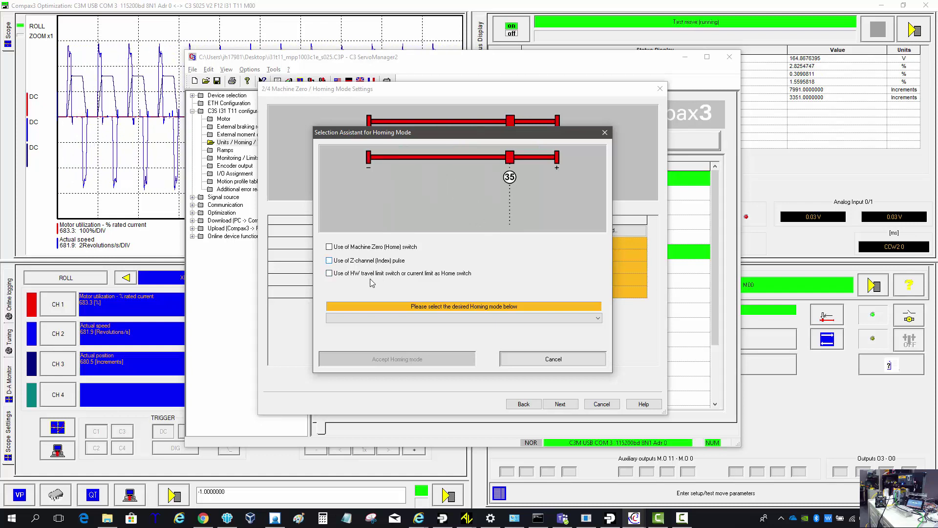
Preview homing modes MN - Mode 128 and MN - Mode 35 in the selection assistant, and cancel it.
left_click(366, 318)
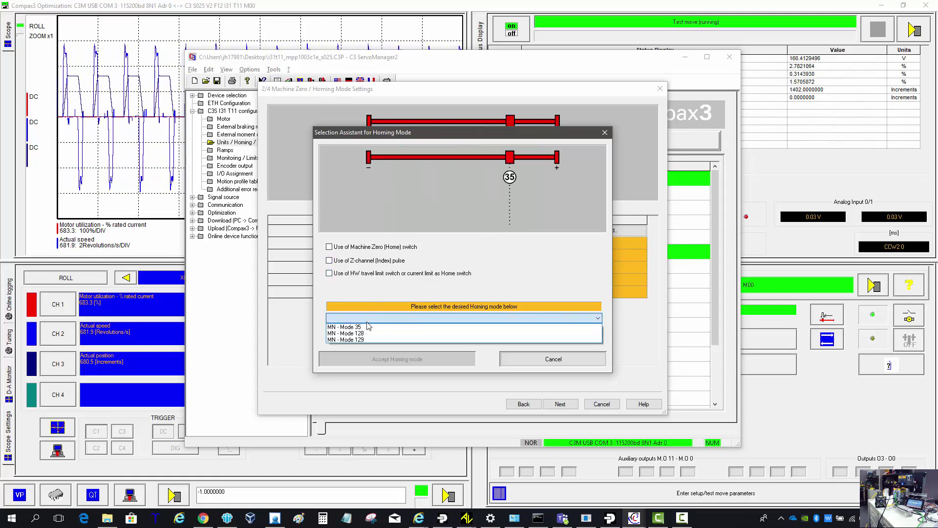
left_click(378, 290)
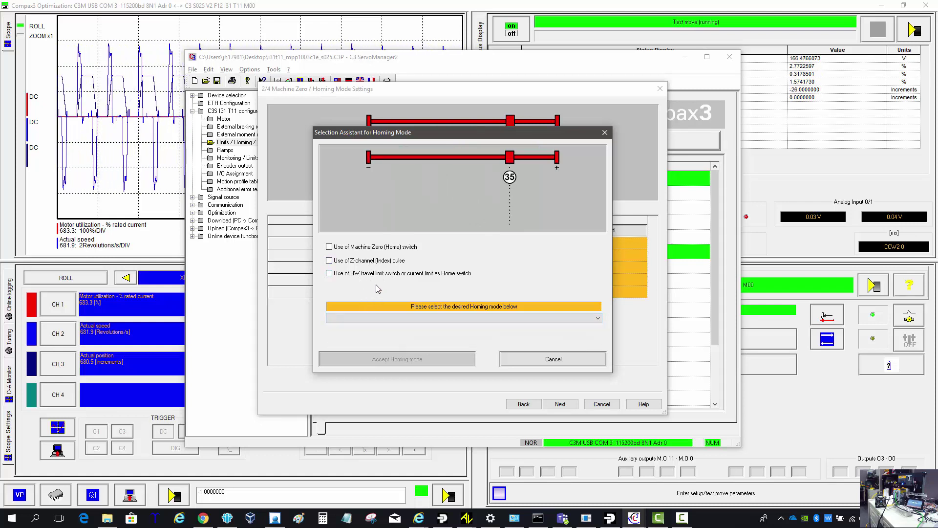
left_click(373, 317)
left_click(372, 328)
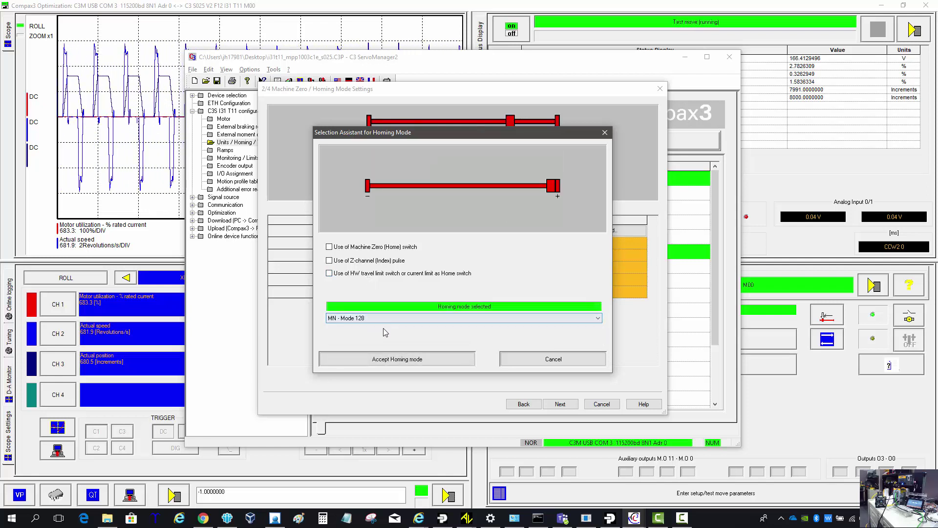
left_click(396, 317)
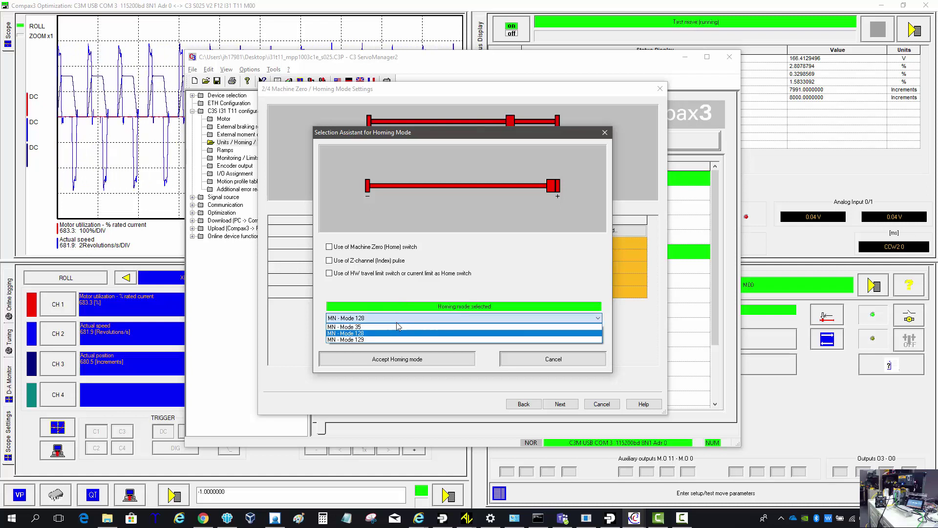
left_click(383, 326)
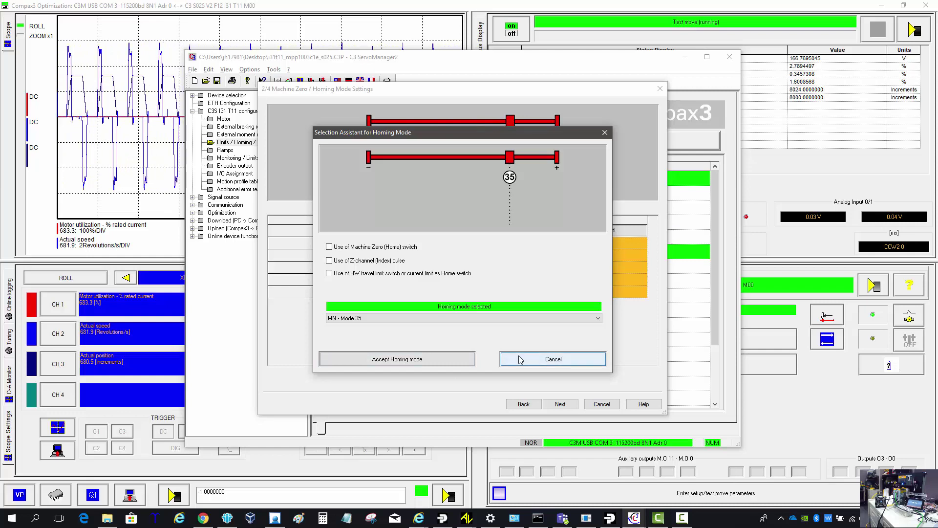
left_click(555, 360)
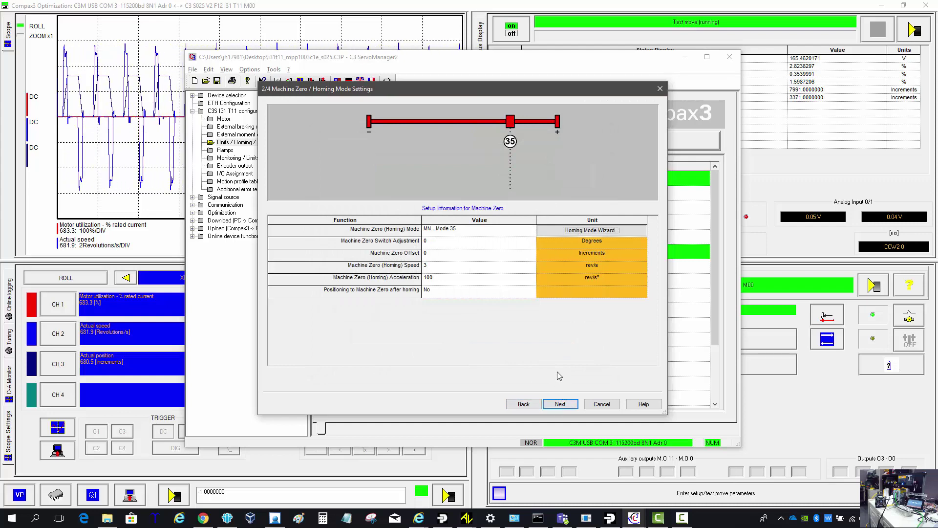
Review the travel limit settings and configuration summary, and cancel the configuration wizard without downloading.
left_click(558, 405)
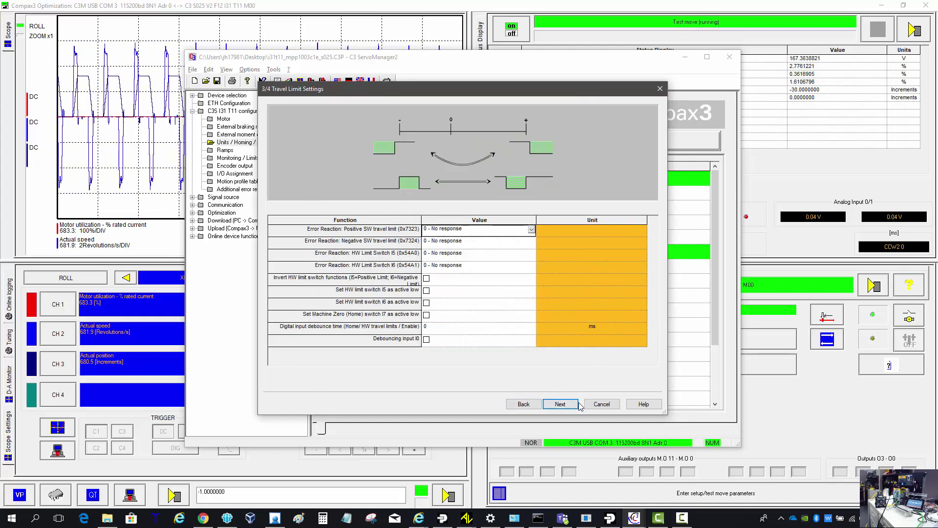
left_click(560, 403)
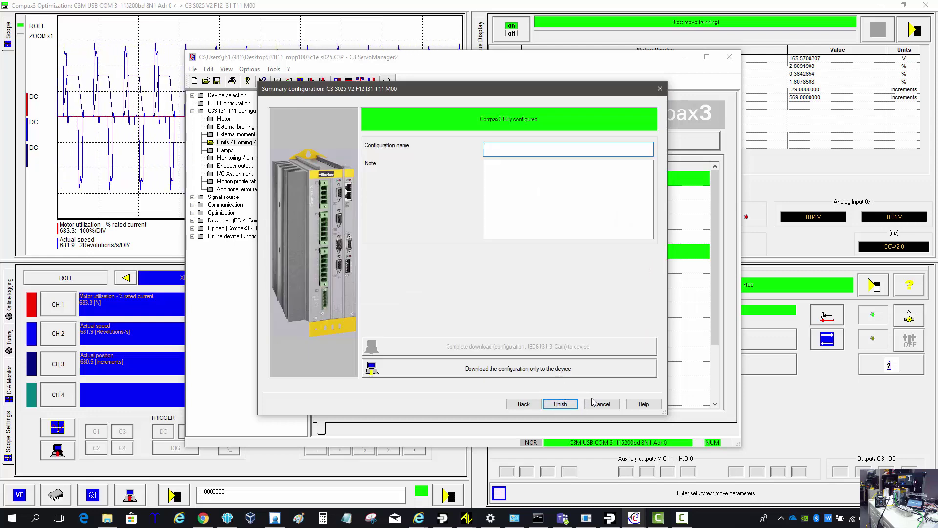
left_click(593, 403)
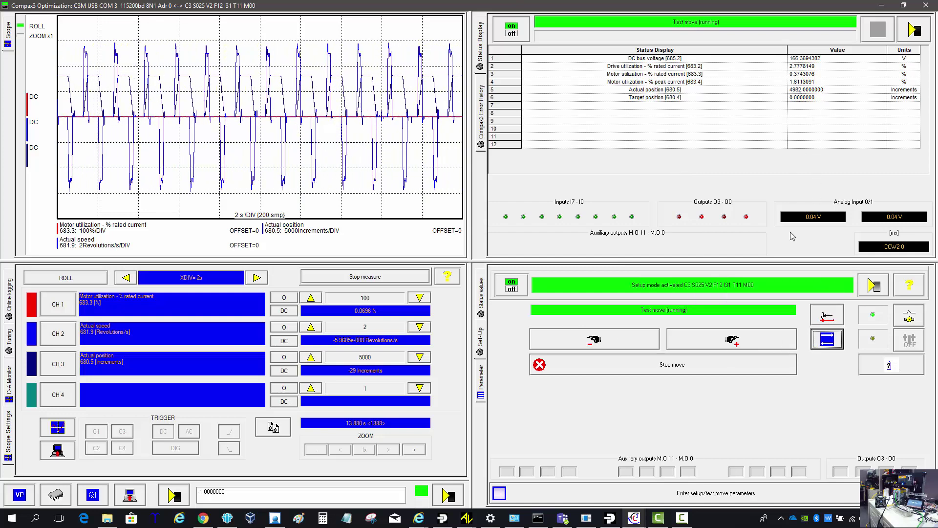
Return to Compax3 Optimization, stop the absolute test move and home the drive to machine zero.
left_click(762, 364)
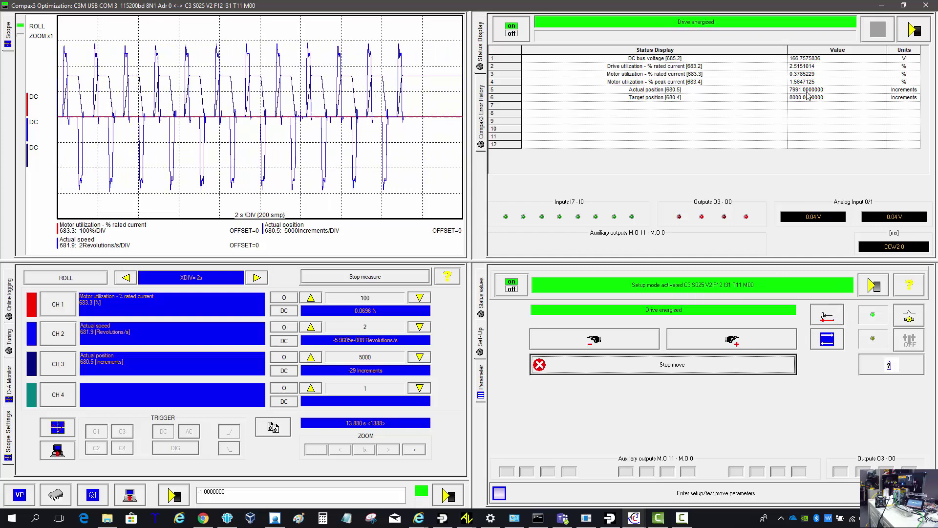
left_click(826, 319)
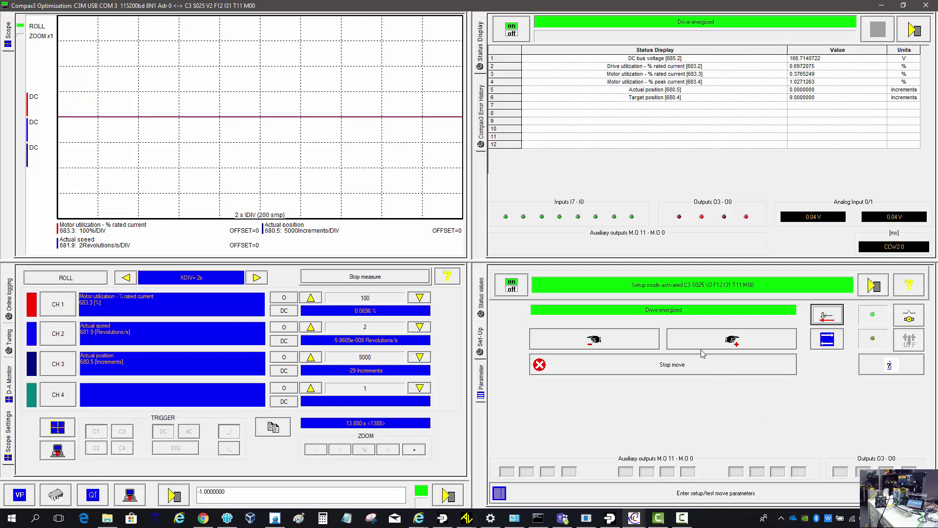
Jog the motor alternately in the positive and negative directions, and restart the absolute test move.
left_click(686, 342)
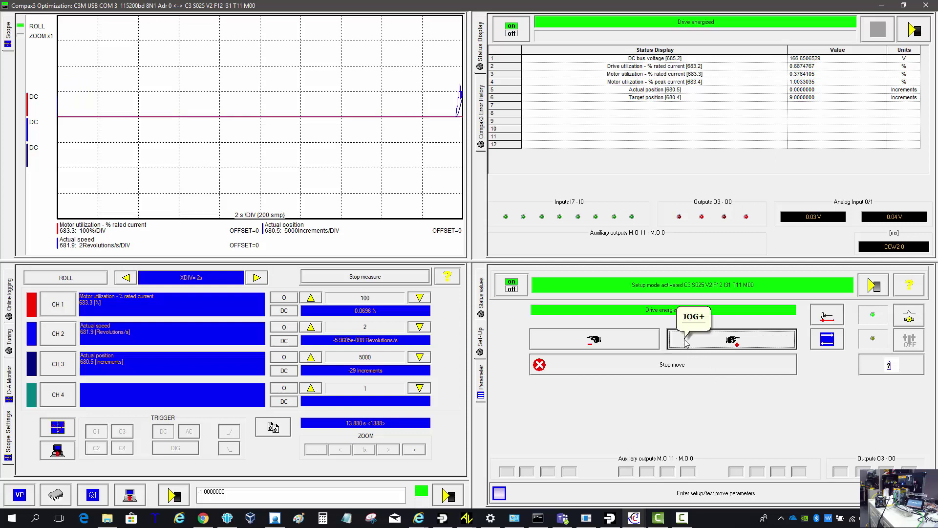
left_click(626, 342)
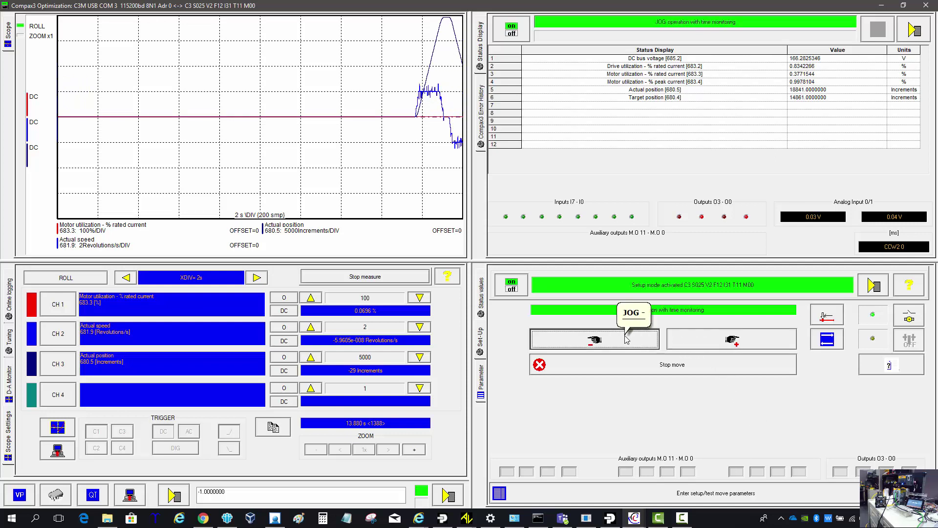
left_click(689, 343)
left_click(626, 342)
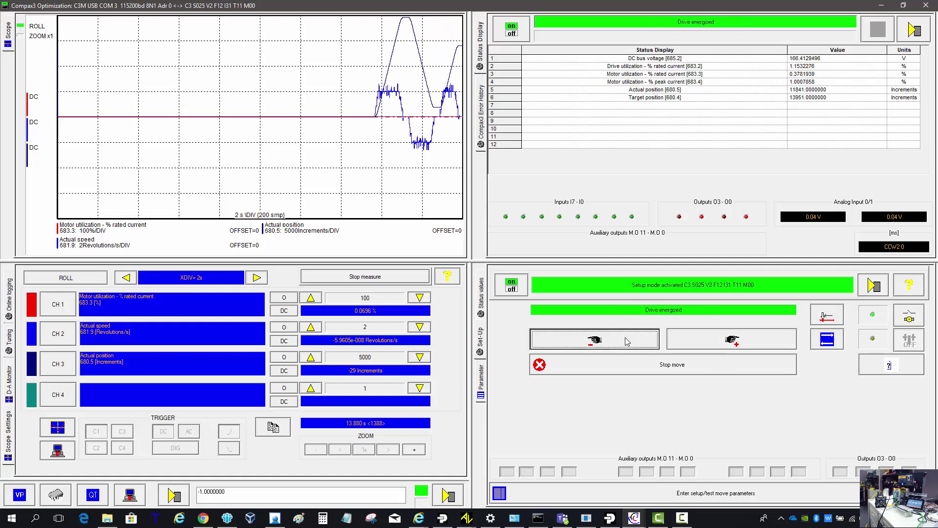
left_click(692, 348)
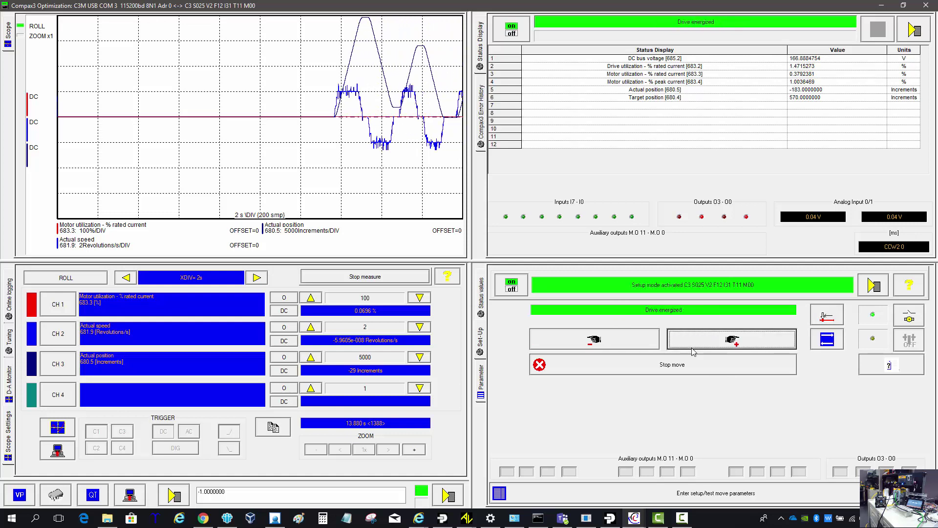
left_click(832, 343)
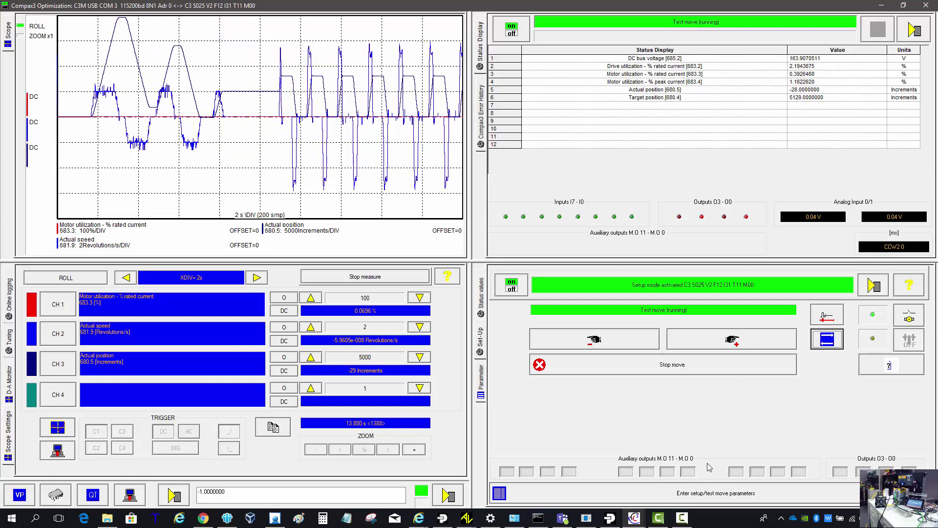
Select the relative test move with its existing 8000-increment distance, accept the settings and start the move.
left_click(697, 490)
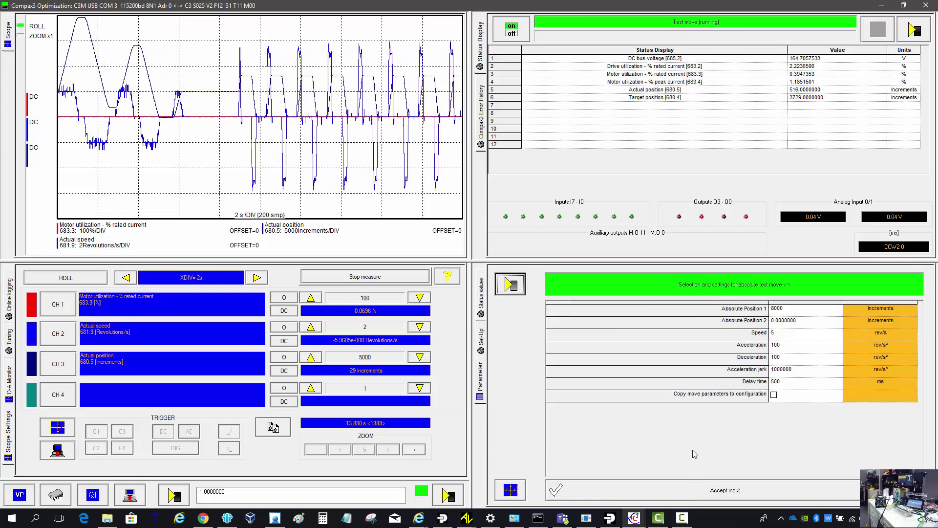
left_click(510, 283)
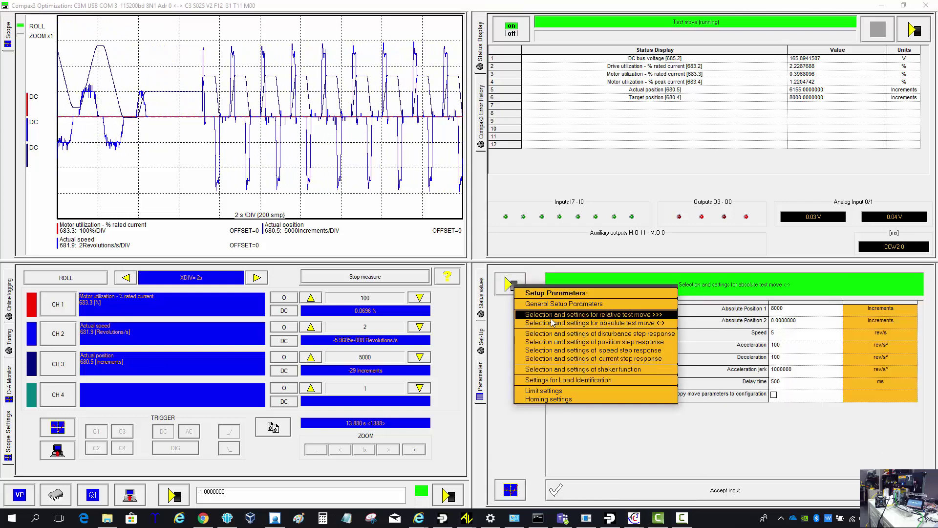
left_click(562, 304)
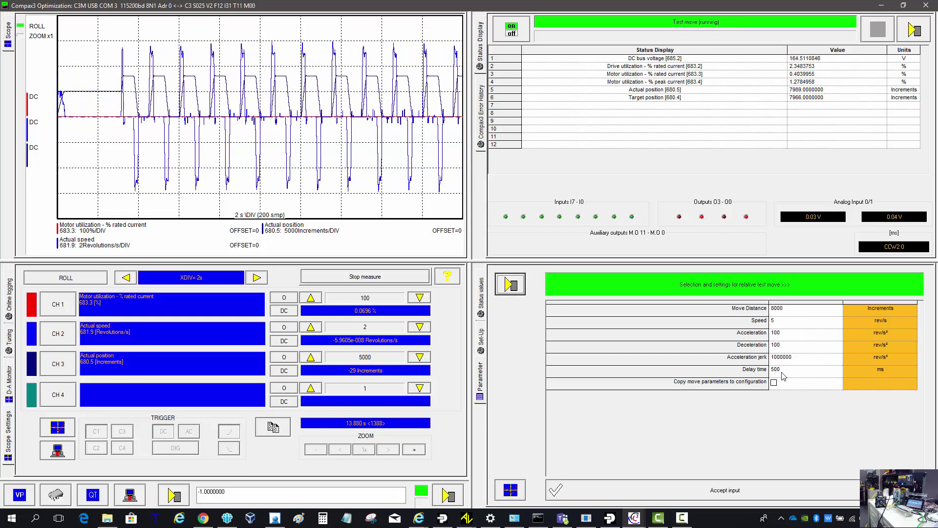
left_click(740, 493)
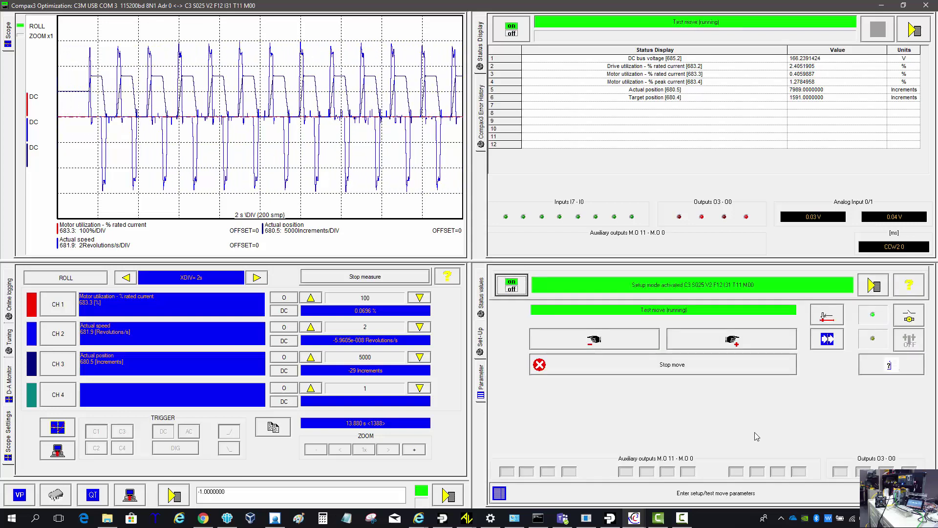
left_click(833, 343)
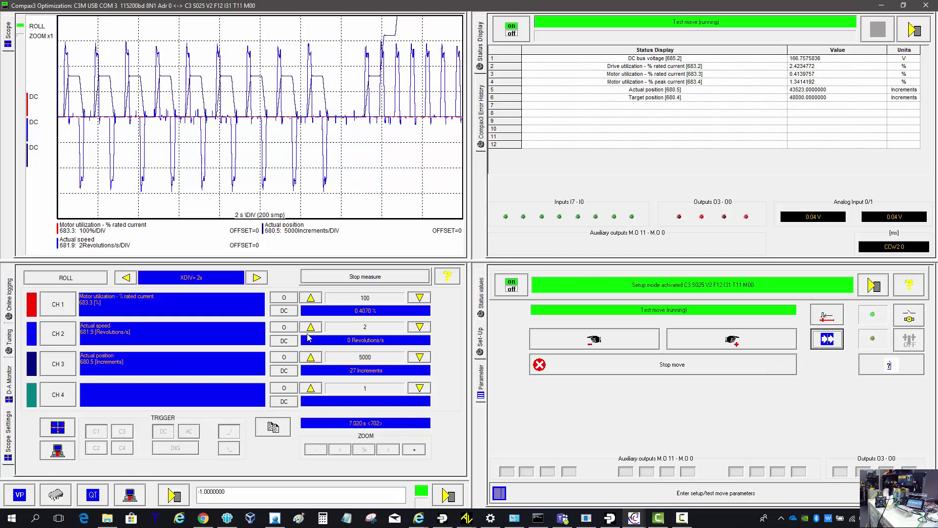
Set the channel 3 Actual position scale to 100000 increments per division.
left_click(311, 357)
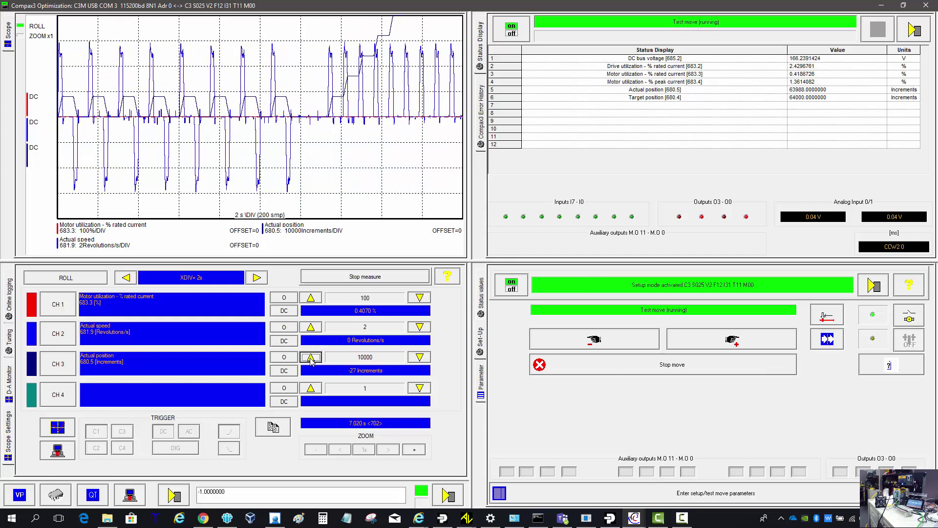
left_click(311, 357)
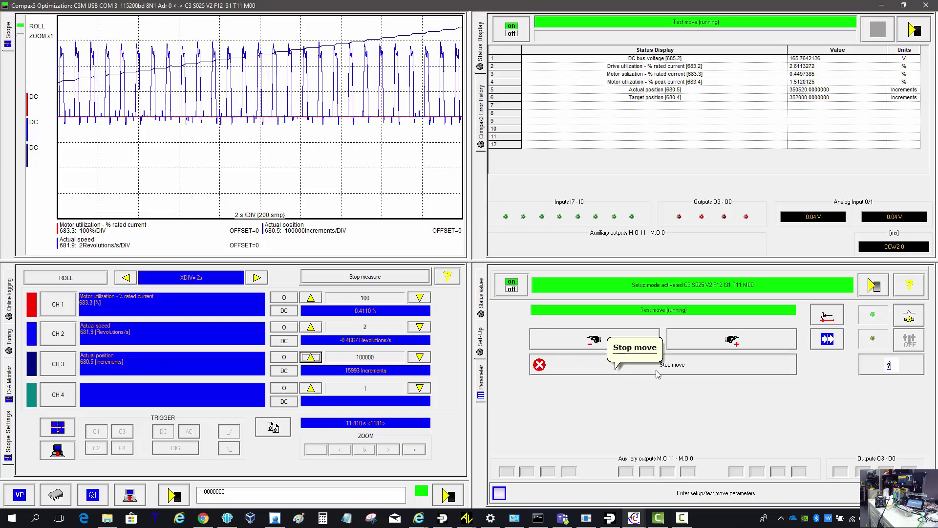
Stop the relative test move and disable the drive, returning to the status values list.
left_click(677, 372)
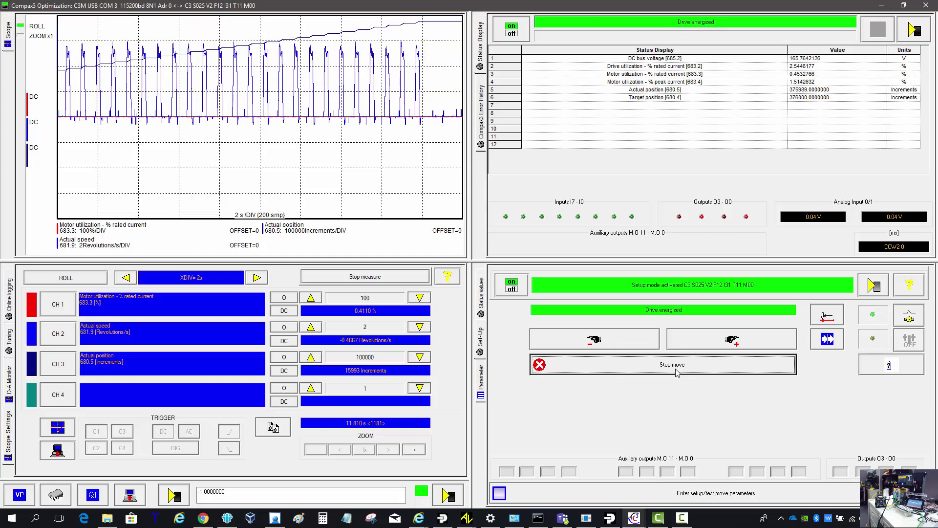
left_click(909, 318)
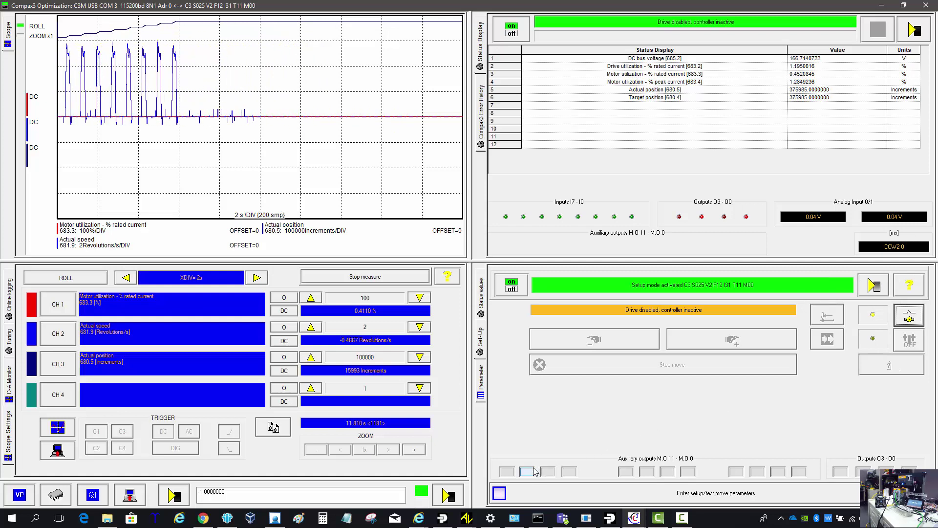
left_click(479, 311)
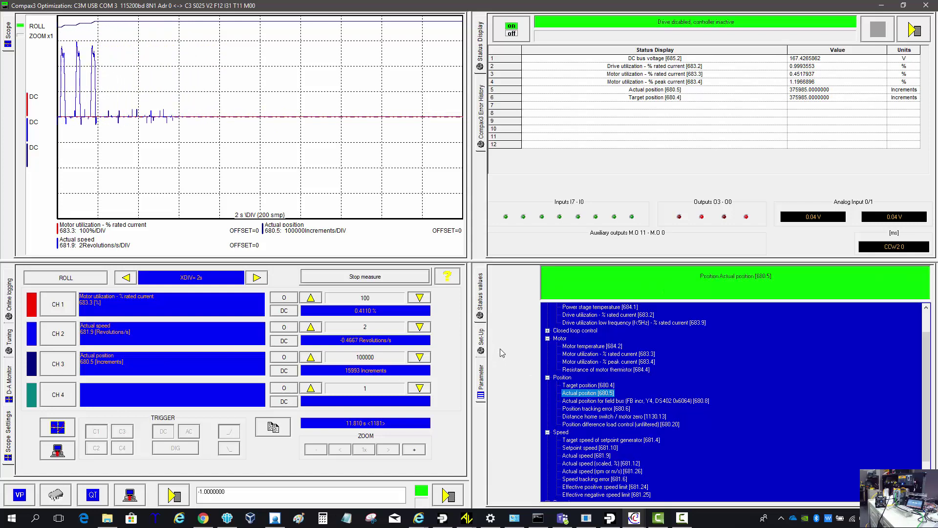
Collapse all expanded groups in the status values list.
left_click(547, 339)
left_click(548, 346)
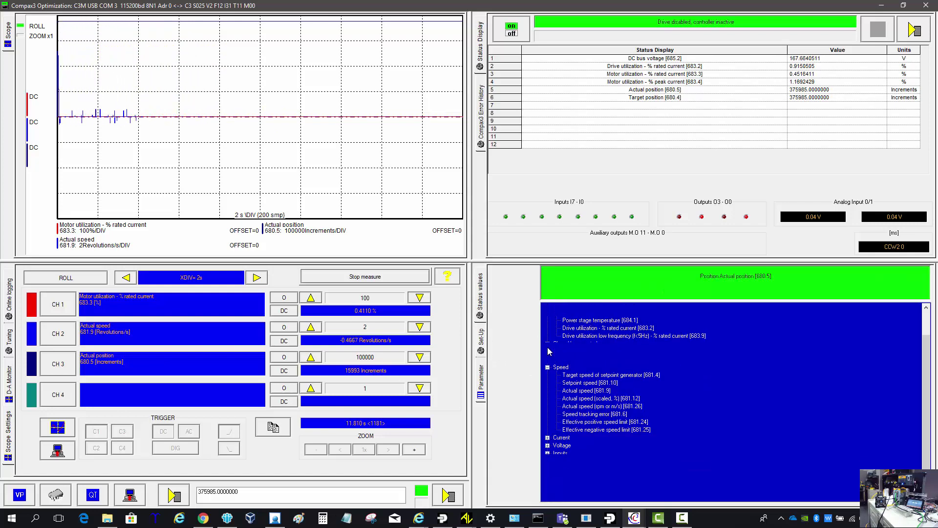
left_click(547, 385)
left_click(547, 315)
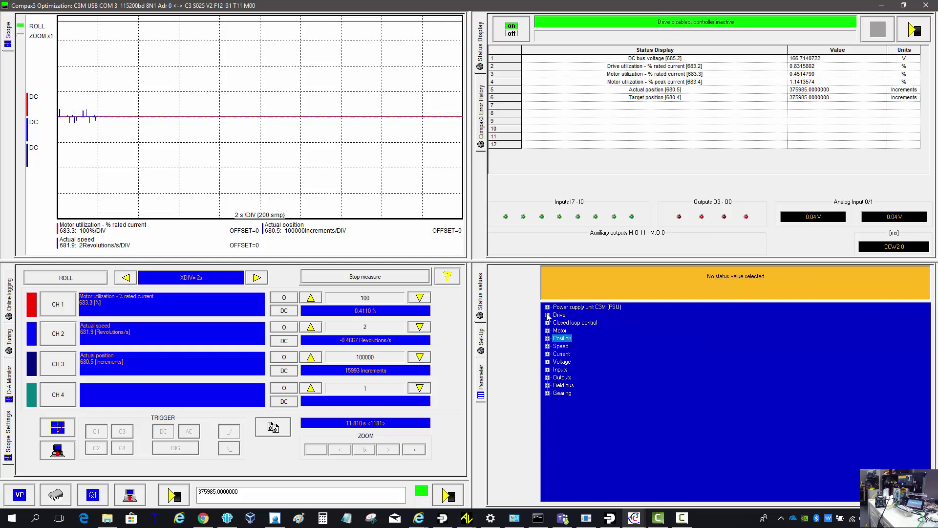
Activate the object window and open its list of object groups.
left_click(450, 495)
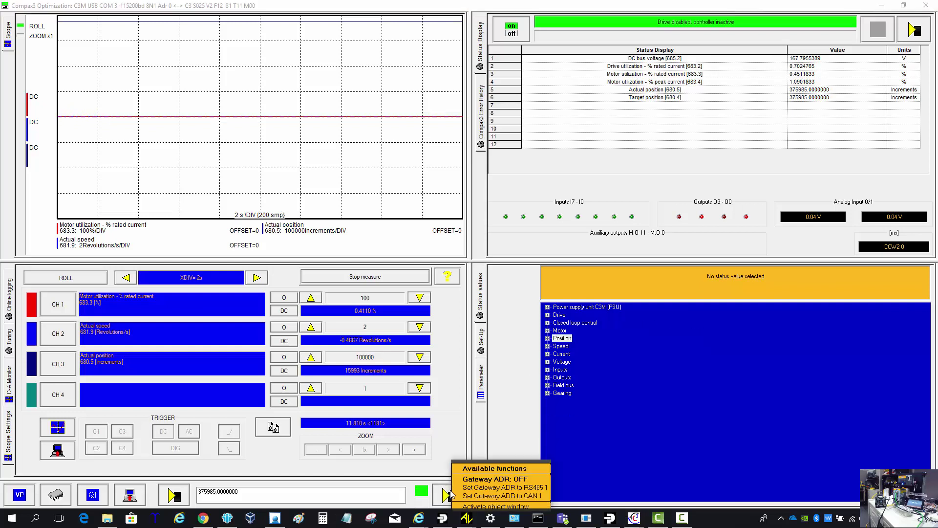
left_click(471, 507)
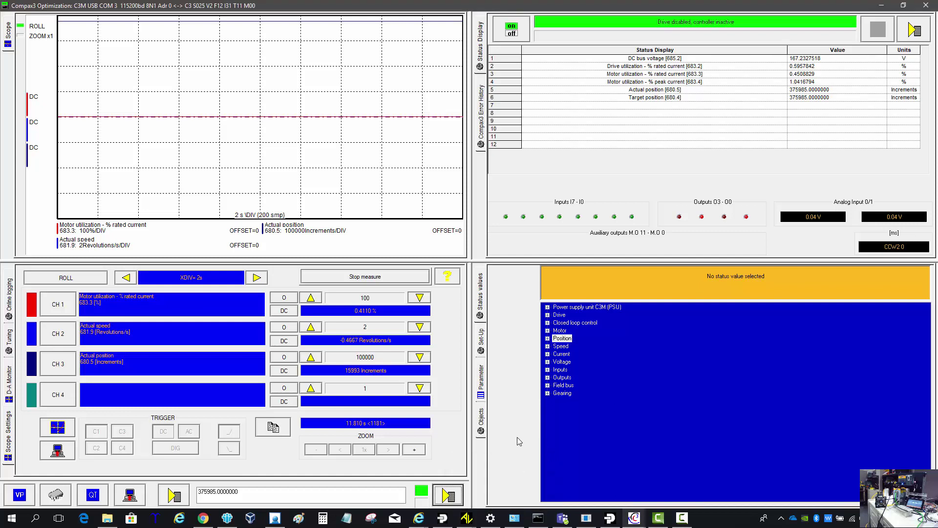
left_click(482, 419)
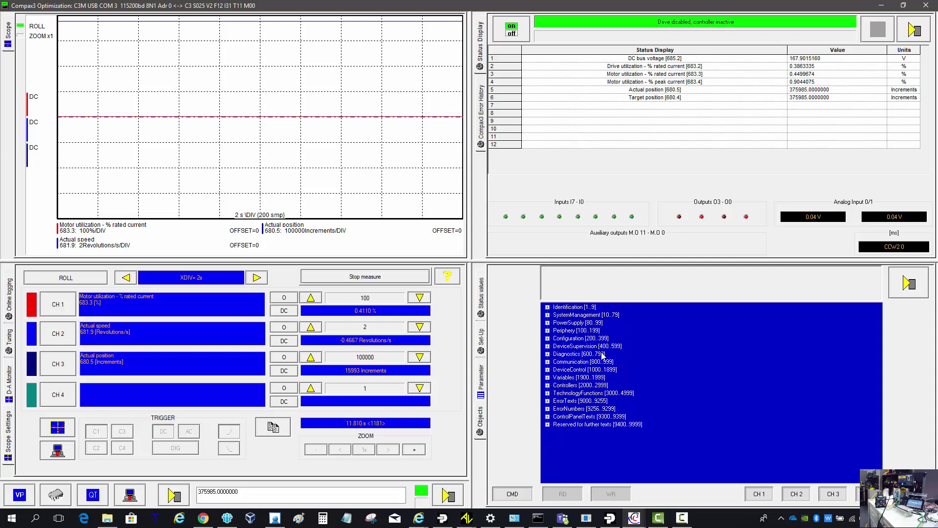
Examine the Communication [800..999] objects and the Inputs group of the status values, collapsing each and returning to the object list.
left_click(548, 363)
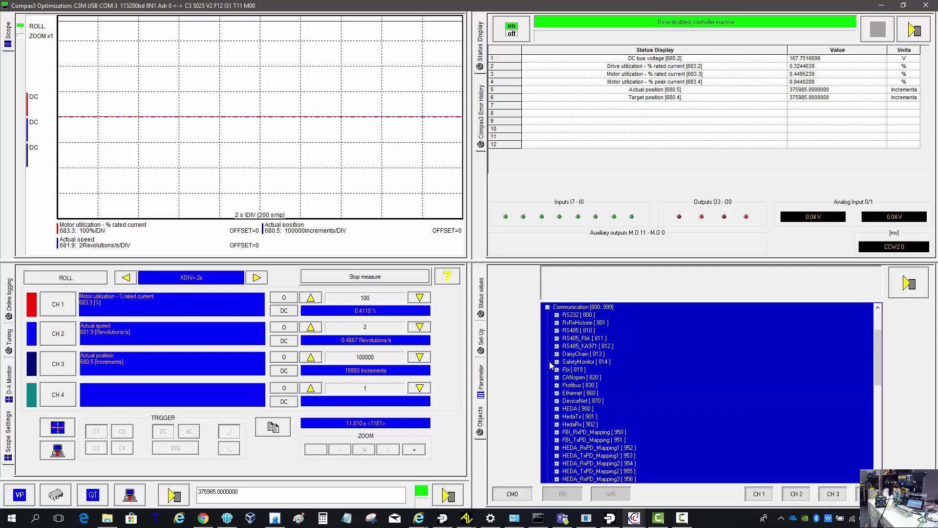
left_click(548, 307)
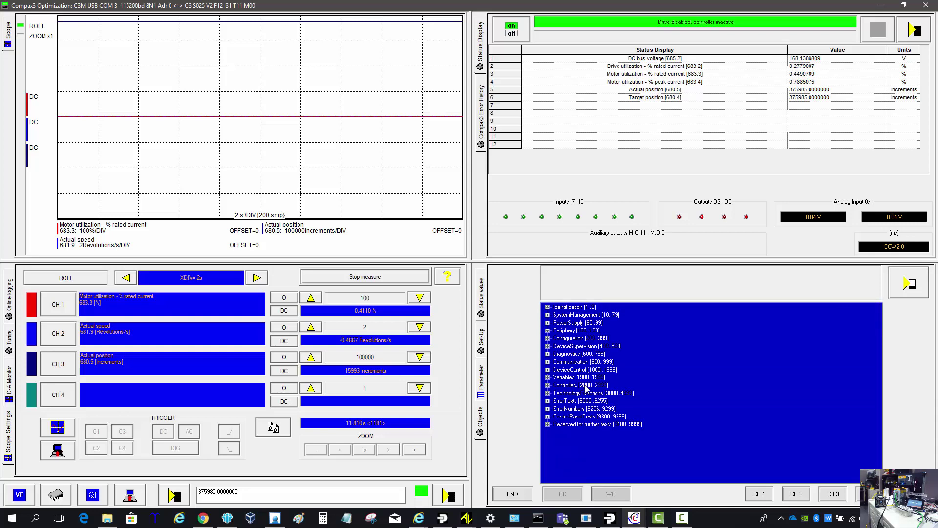
left_click(484, 308)
left_click(548, 370)
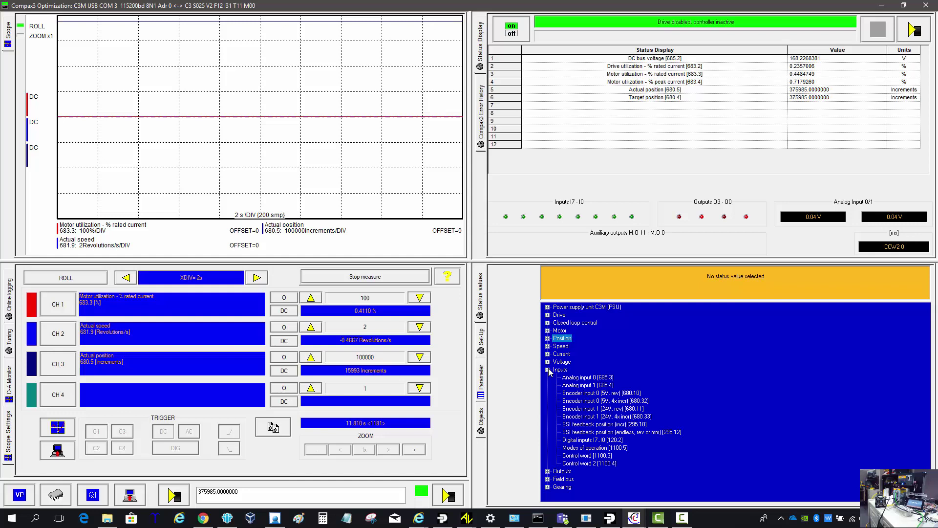
left_click(548, 370)
left_click(482, 423)
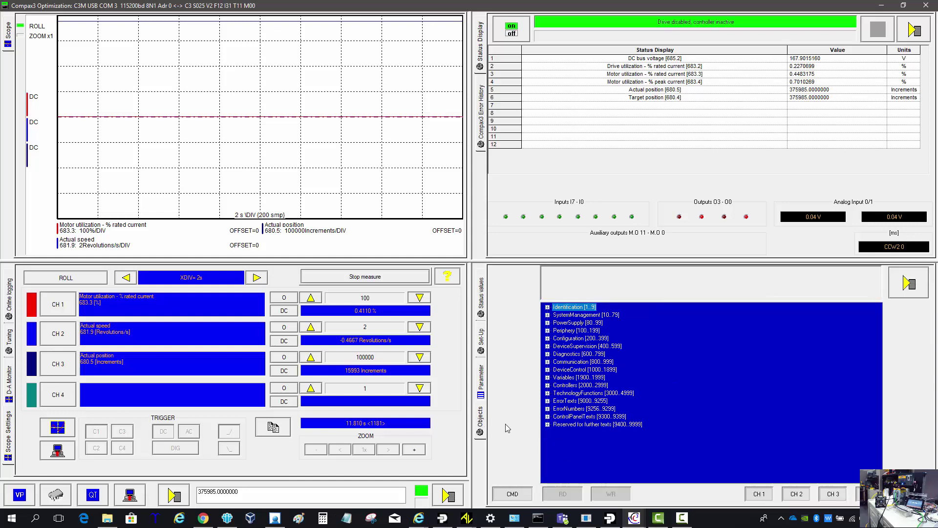
Expand the Diagnostics [600..799] objects and the StatusHallcommutation [691] entry within them.
left_click(547, 354)
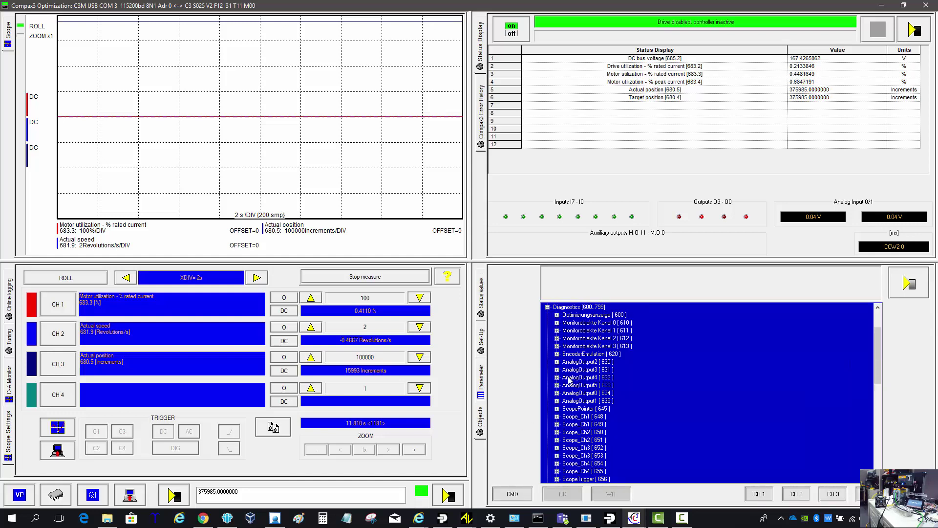
scroll(611, 414, "down", 2)
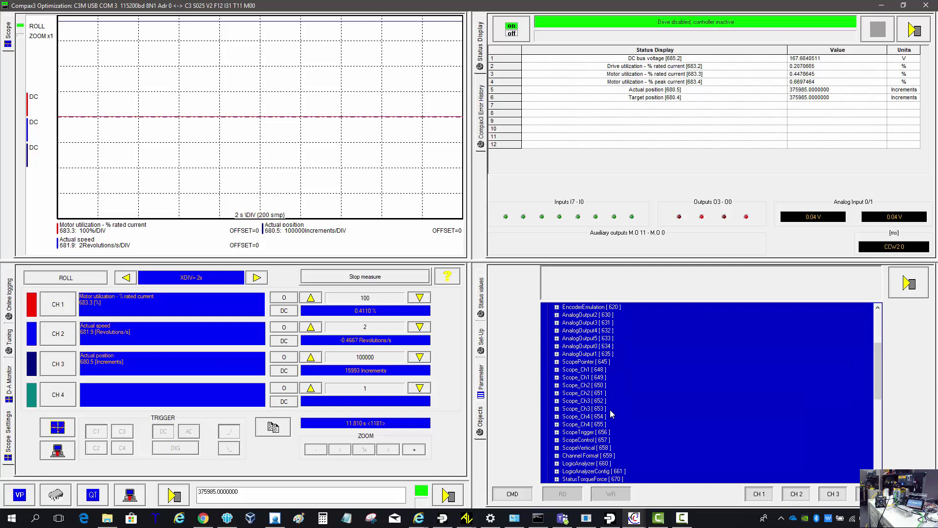
scroll(611, 414, "down", 2)
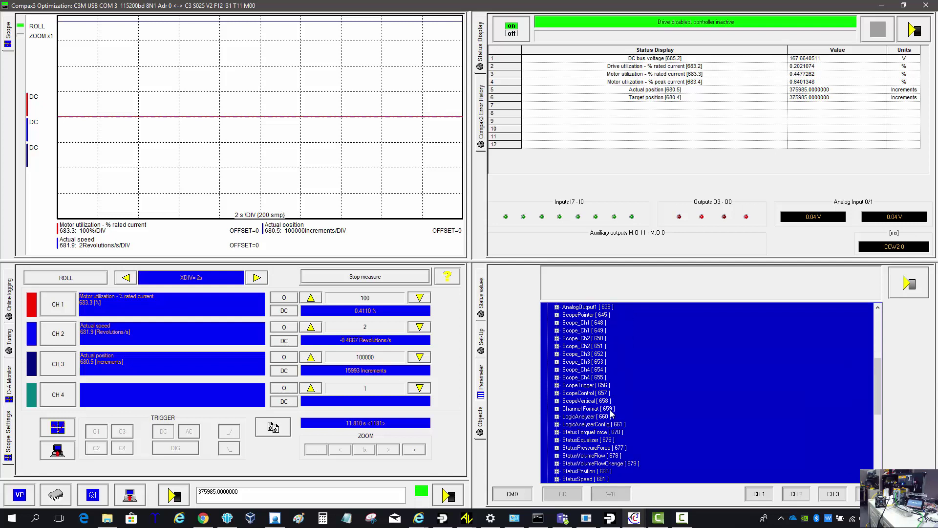
scroll(611, 414, "down", 2)
scroll(611, 413, "down", 2)
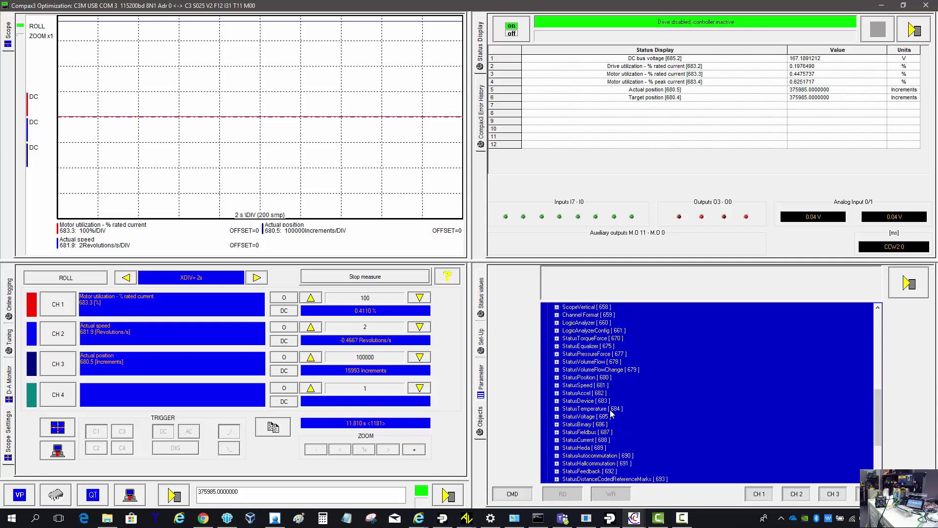
scroll(612, 413, "down", 1)
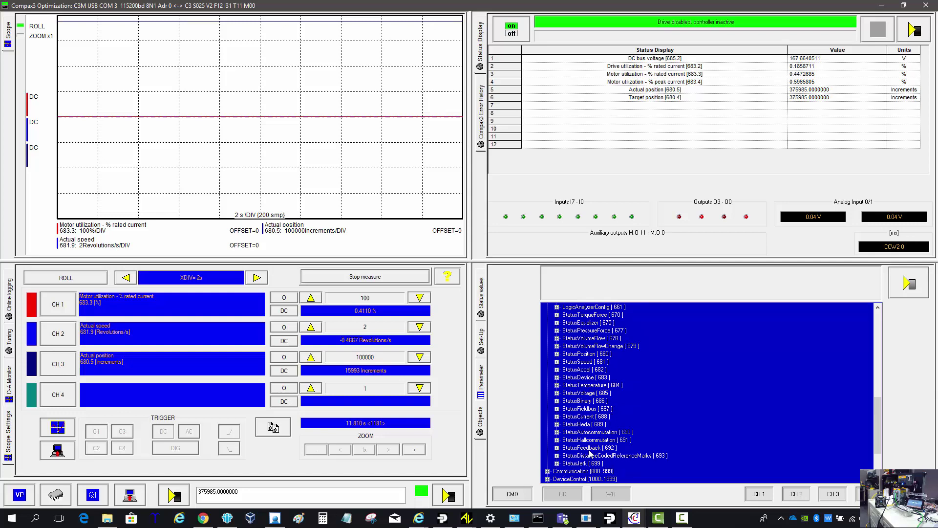
left_click(557, 440)
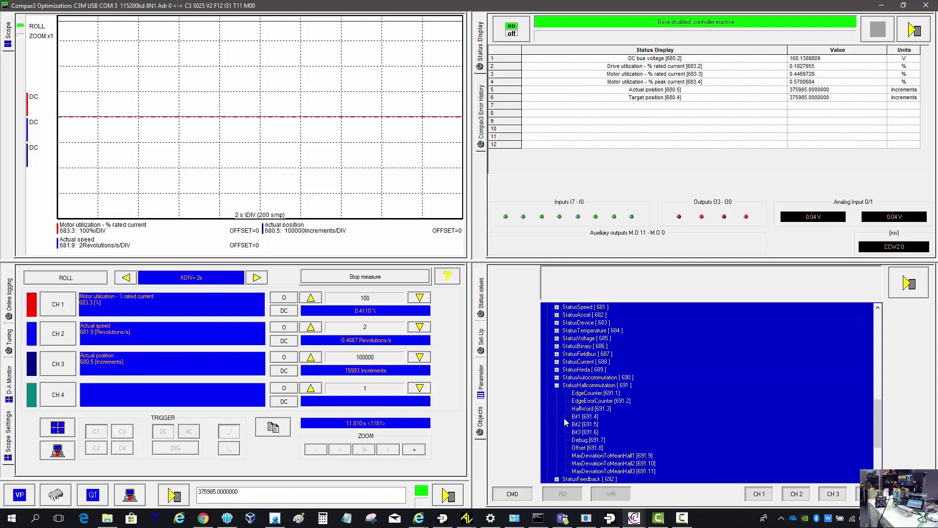
Add the StatusHallcommutation objects Bit1 [691.4], Bit2 [691.5] and Bit3 [691.6] to rows 7 to 9 of the status display.
left_click_drag(595, 417, 605, 105)
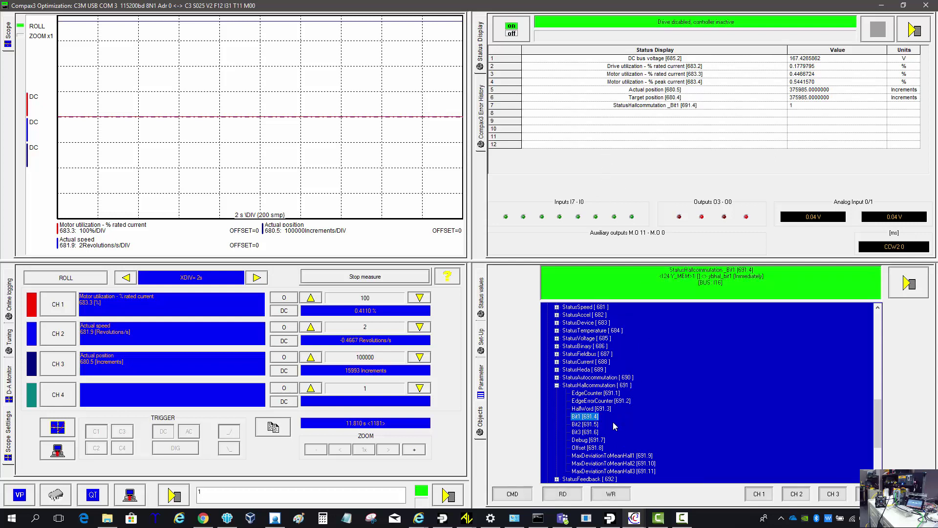
left_click_drag(603, 424, 633, 114)
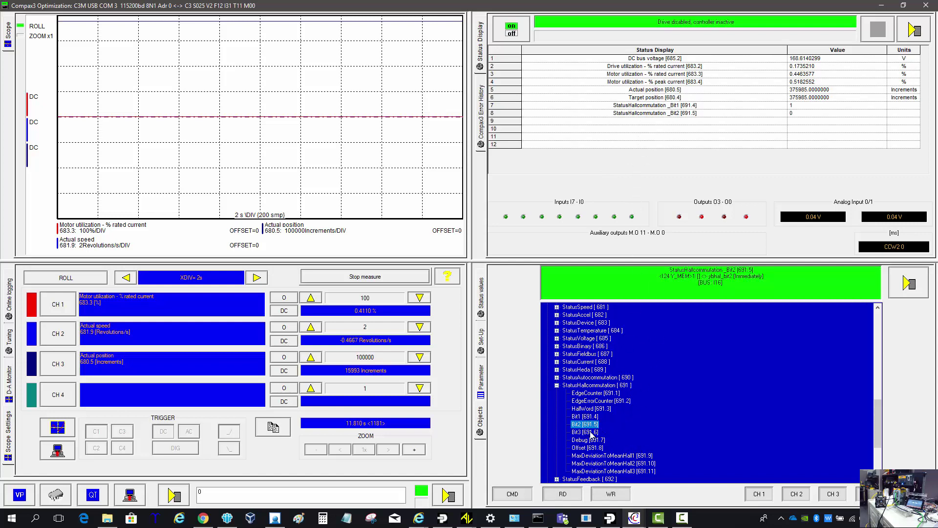
left_click_drag(591, 433, 656, 123)
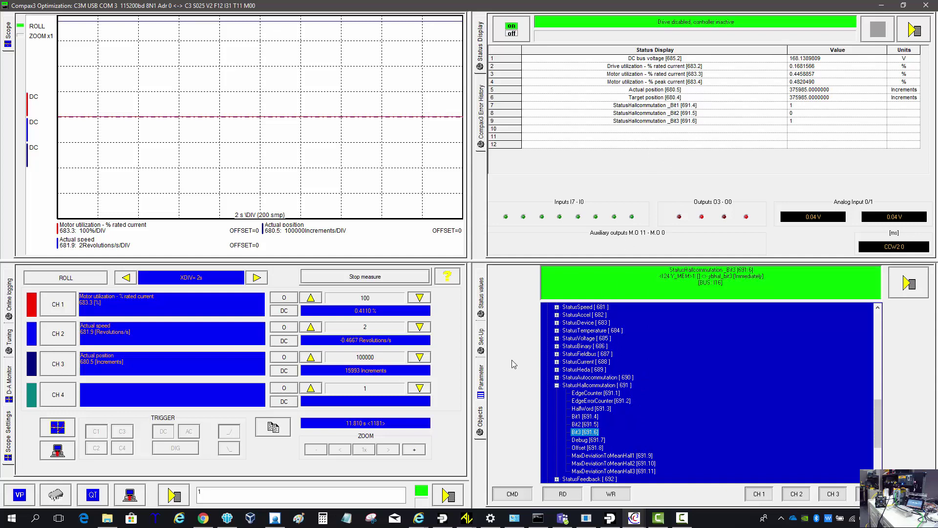
Review the status values, set-up and objects views in turn, finishing on the set-up view.
left_click(481, 348)
left_click(481, 418)
left_click(481, 300)
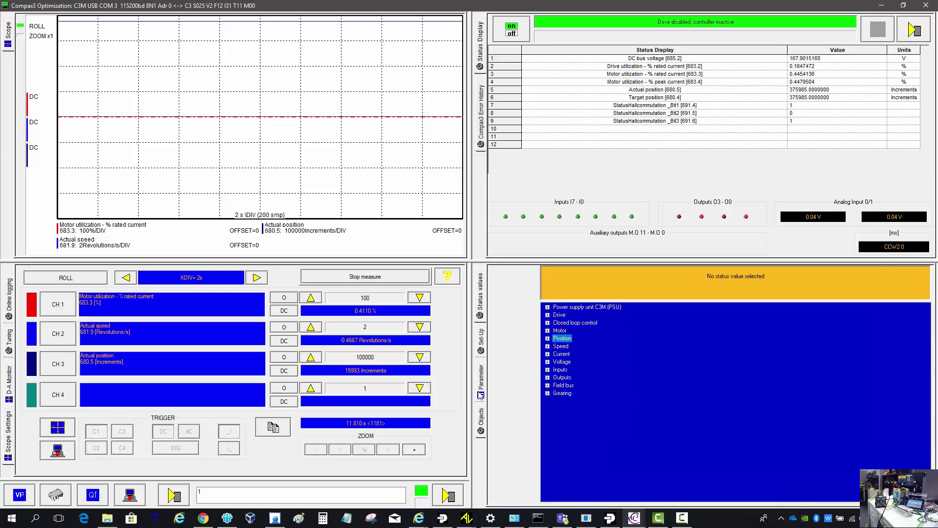
left_click(481, 416)
left_click(484, 300)
left_click(481, 420)
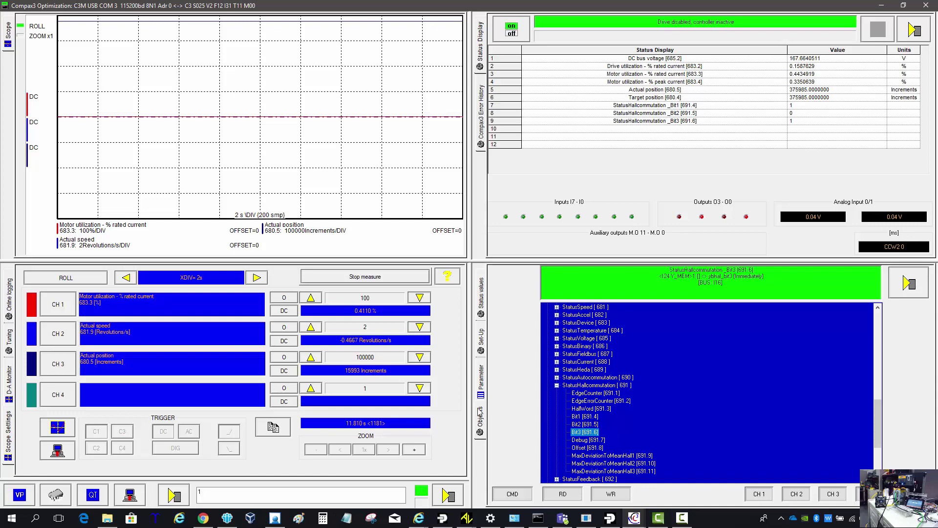
left_click(482, 370)
left_click(483, 333)
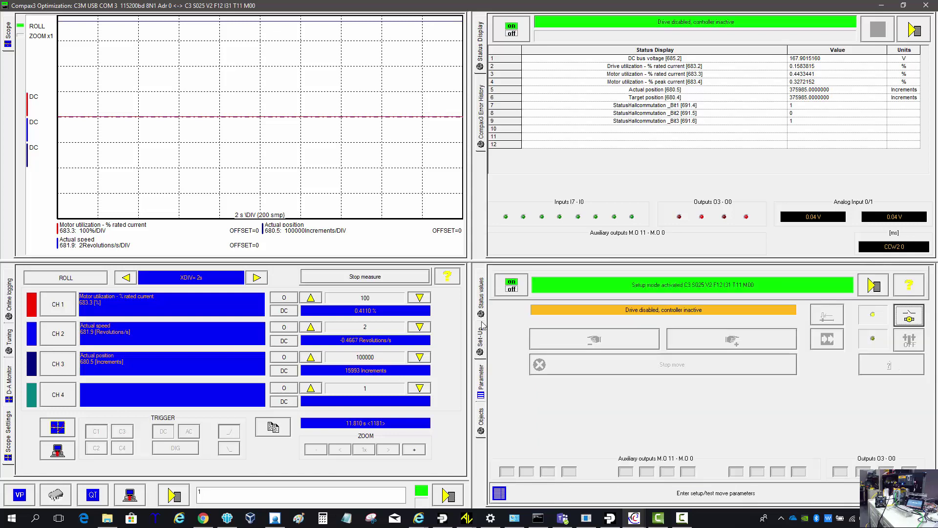
left_click(483, 306)
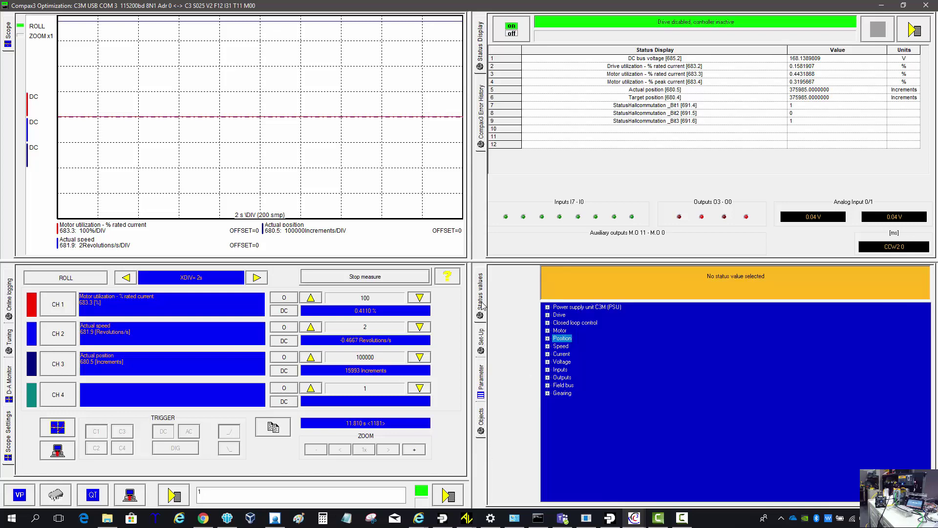
left_click(482, 337)
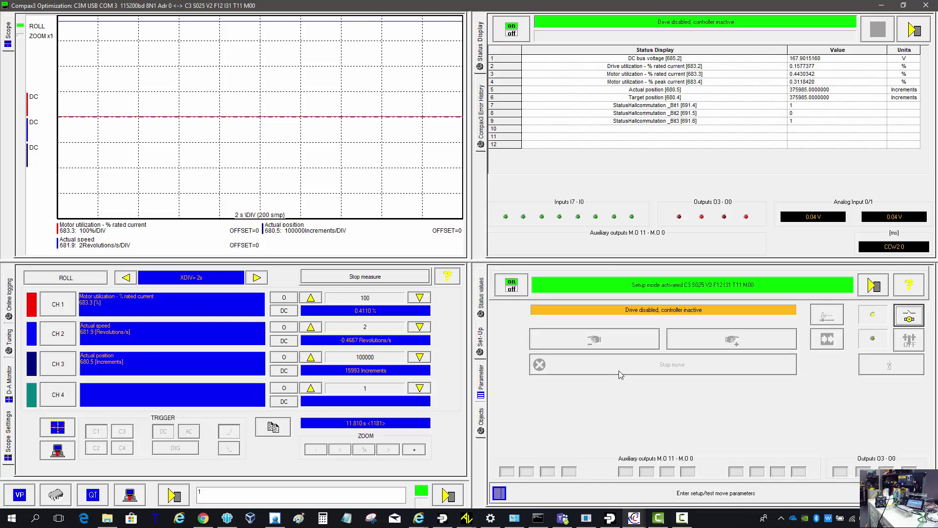